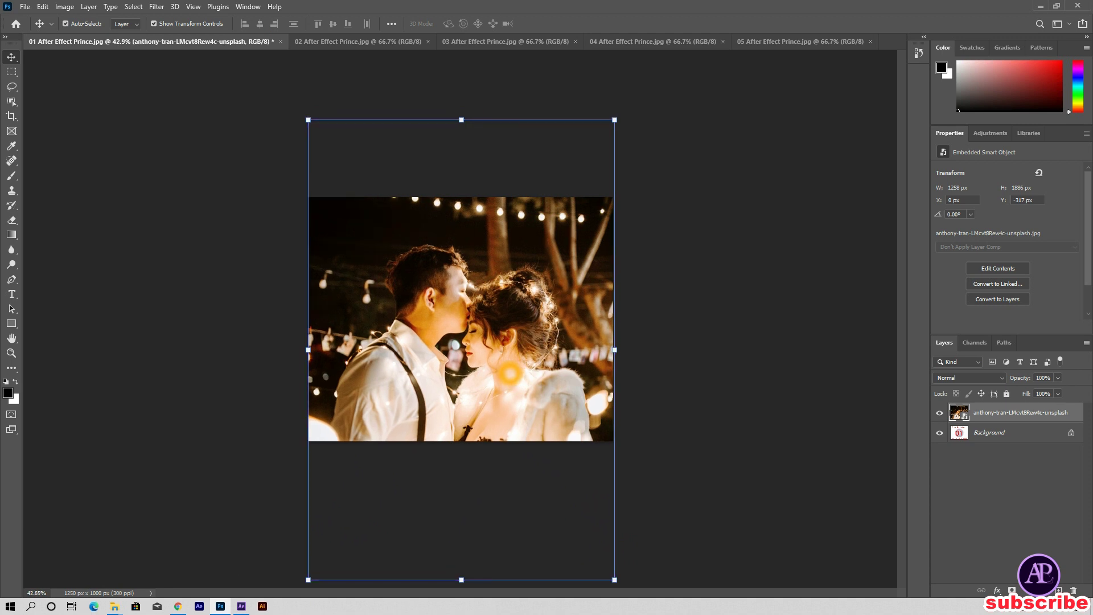
Flatten the kissing-couple photo layer into the 01 After Effect Prince.jpg background, and save and close the file.
key(l)
key(alt+l)
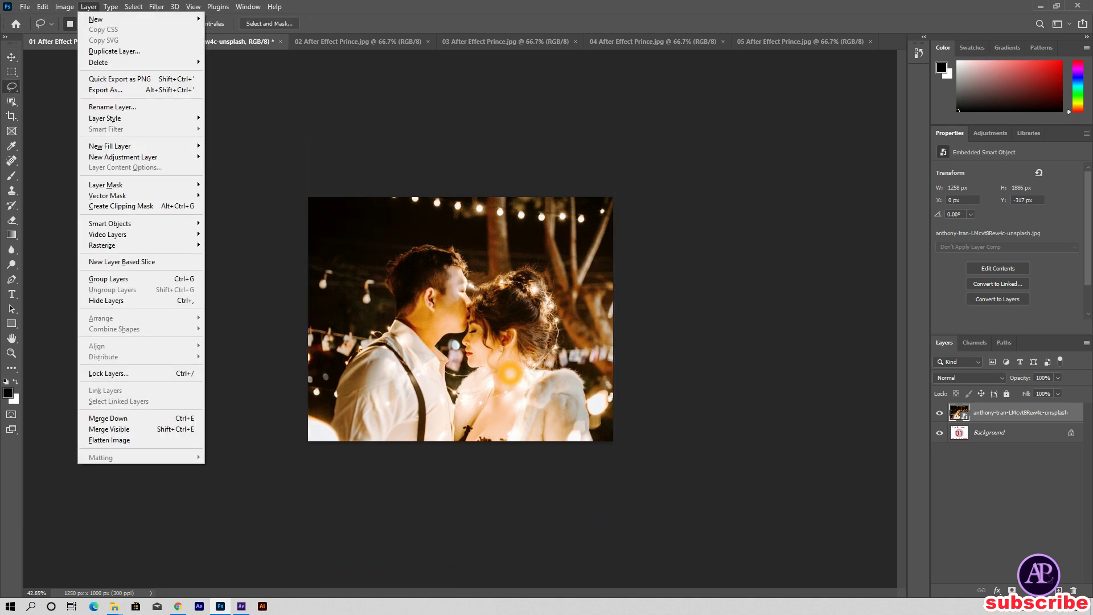
key(f)
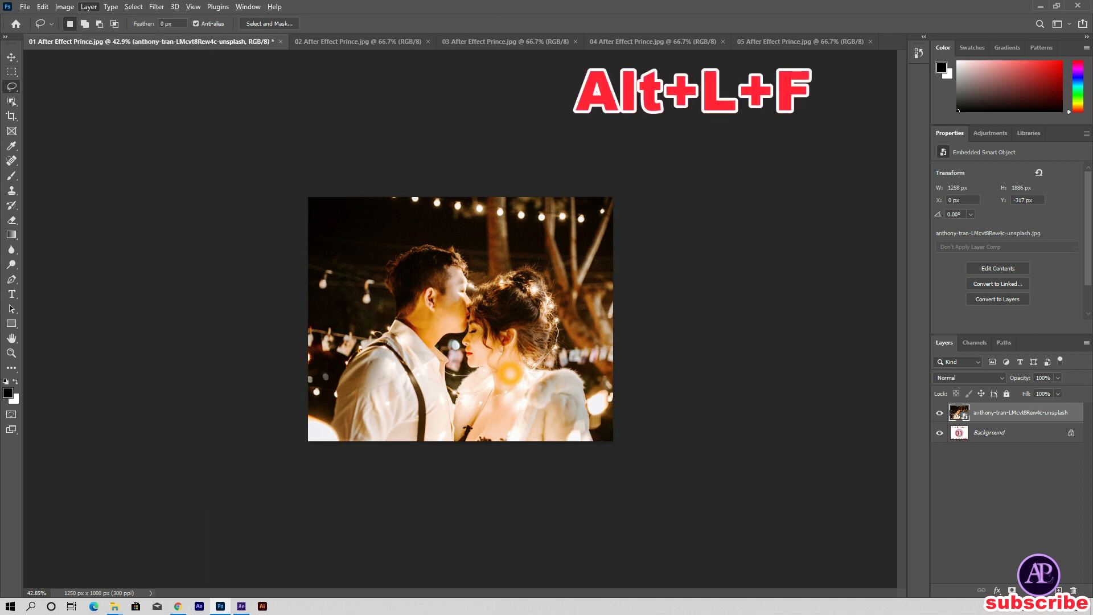
key(ctrl+0)
key(v)
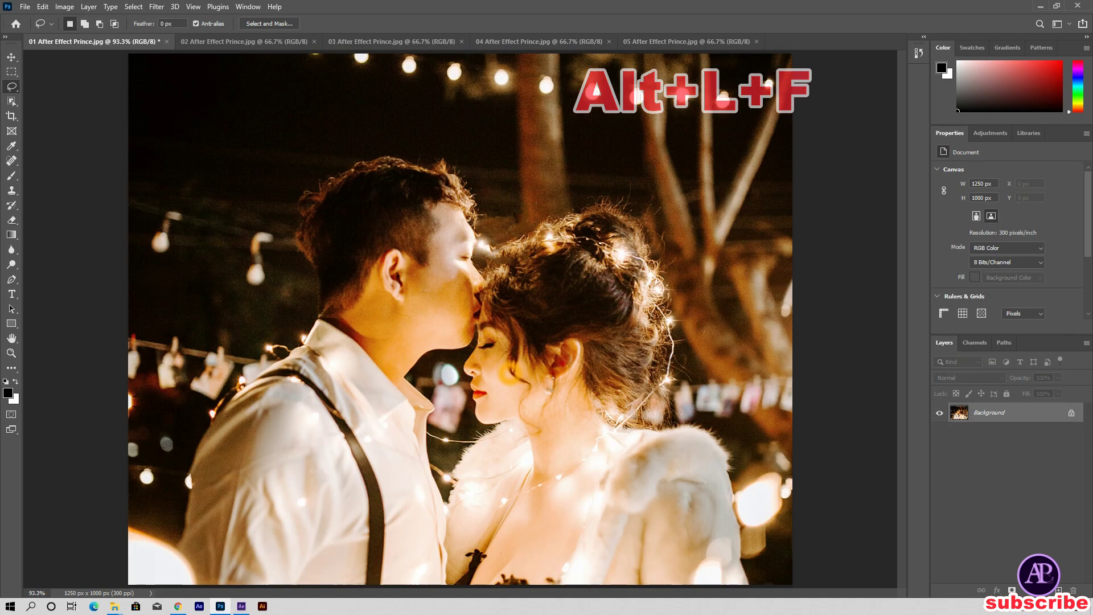
key(ctrl+s)
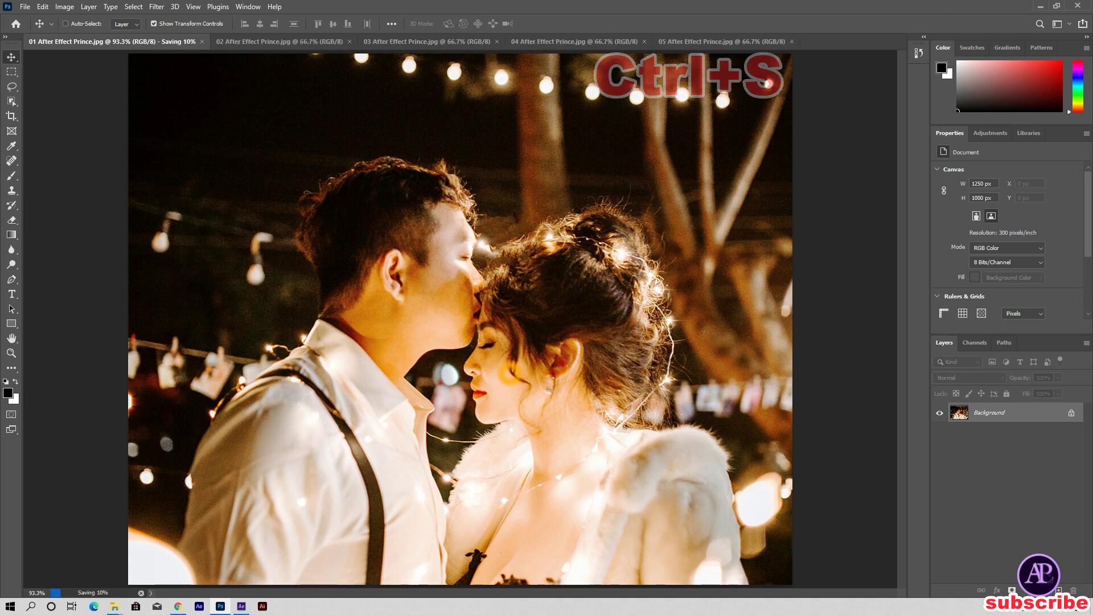
key(ctrl+w)
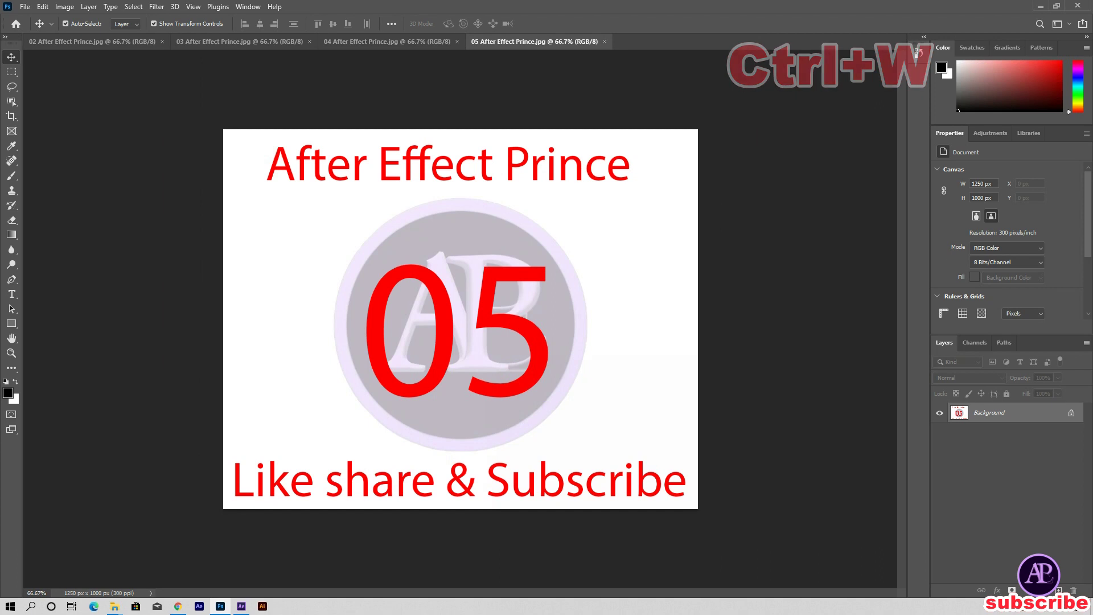
Place the flower-wall couple photo in 02 After Effect Prince.jpg and enlarge it to about 1915 × 1277 px to cover the canvas.
click(78, 48)
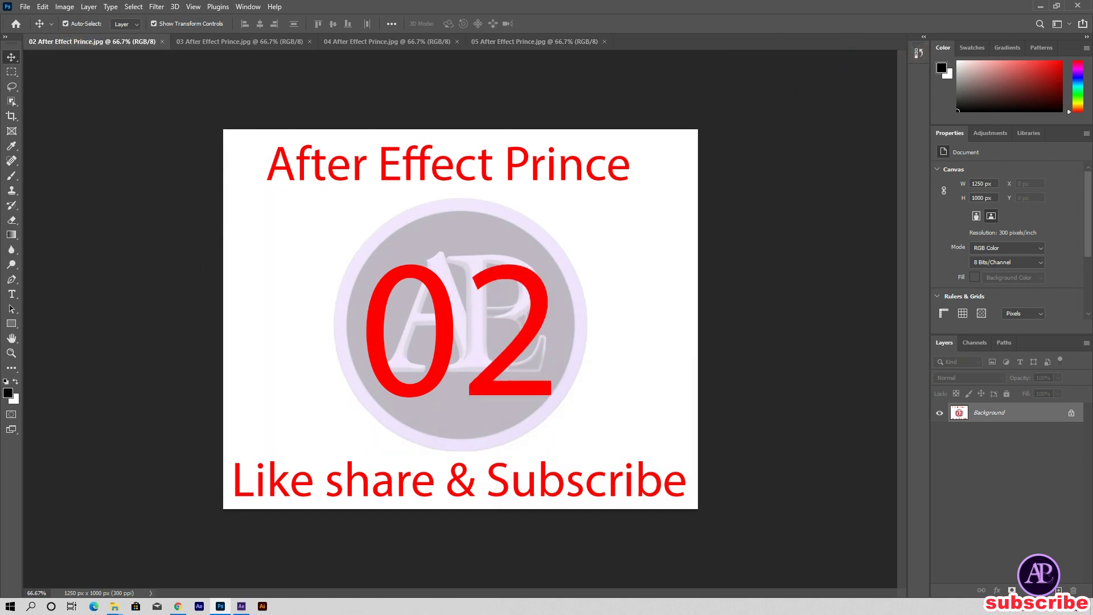
click(115, 606)
drag(254, 91, 297, 396)
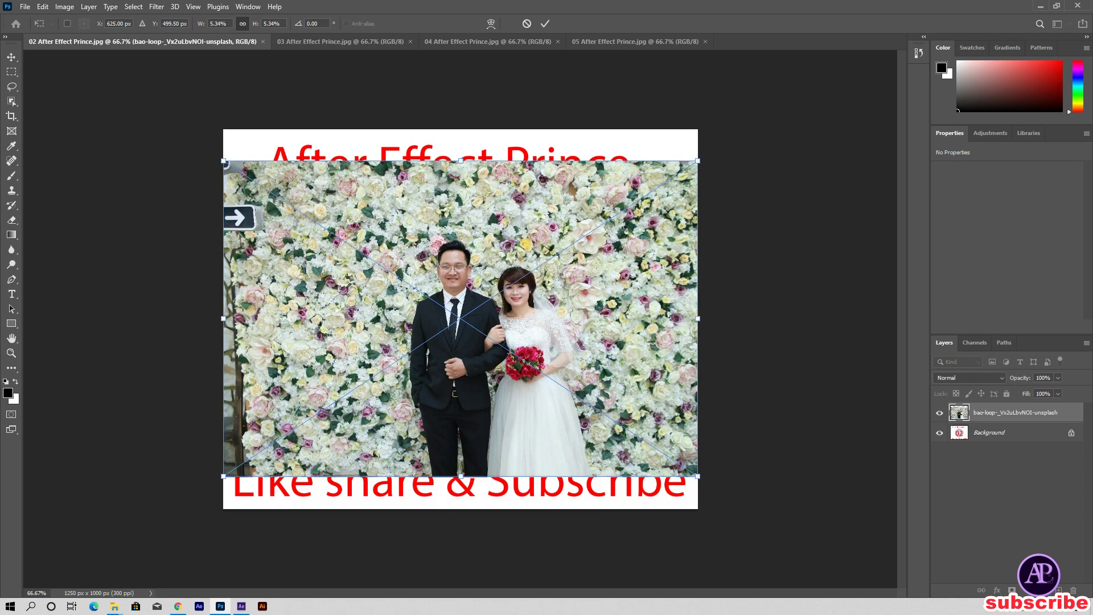
drag(597, 410, 678, 456)
drag(641, 385, 615, 389)
key(Return)
Flatten the flower-wall photo into the 02 After Effect Prince.jpg background, and save and close the file.
scroll(581, 383, up, 3)
key(alt+l)
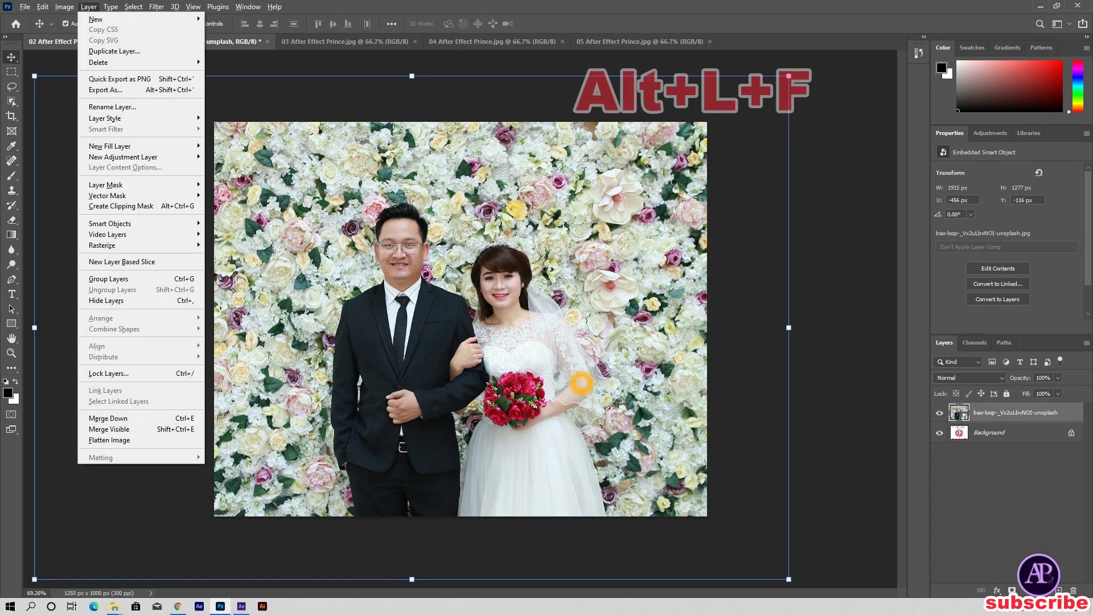
key(f)
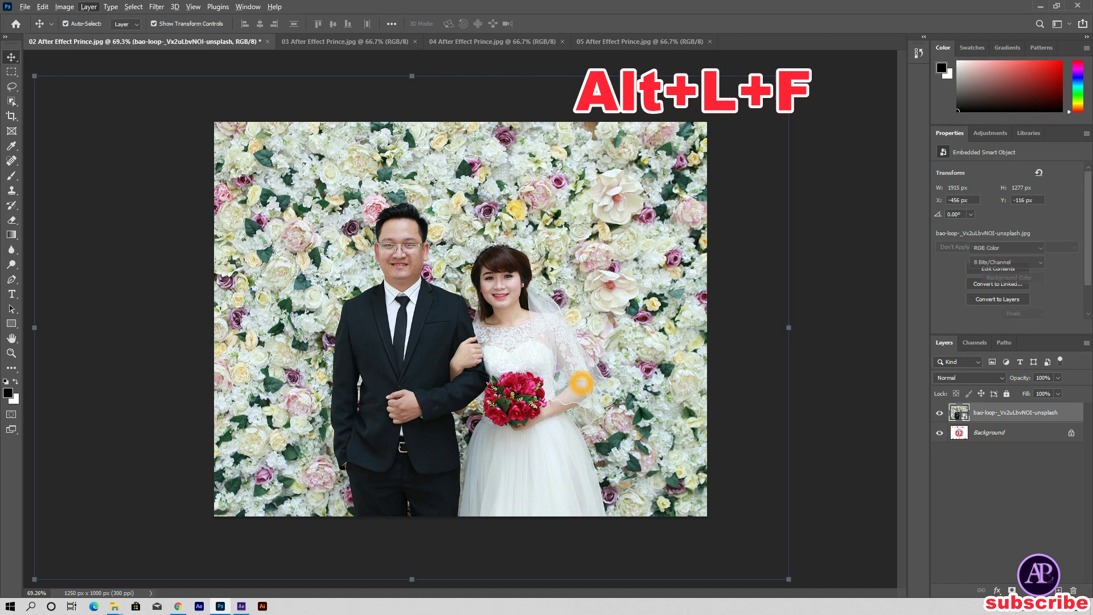
scroll(581, 382, up, 2)
key(ctrl+s)
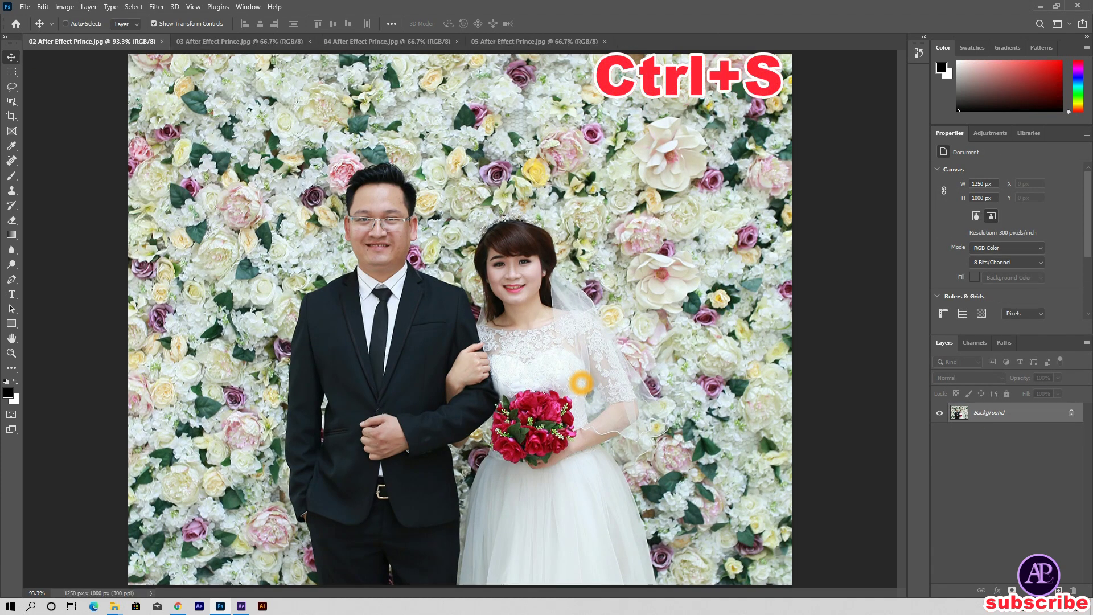
key(ctrl+w)
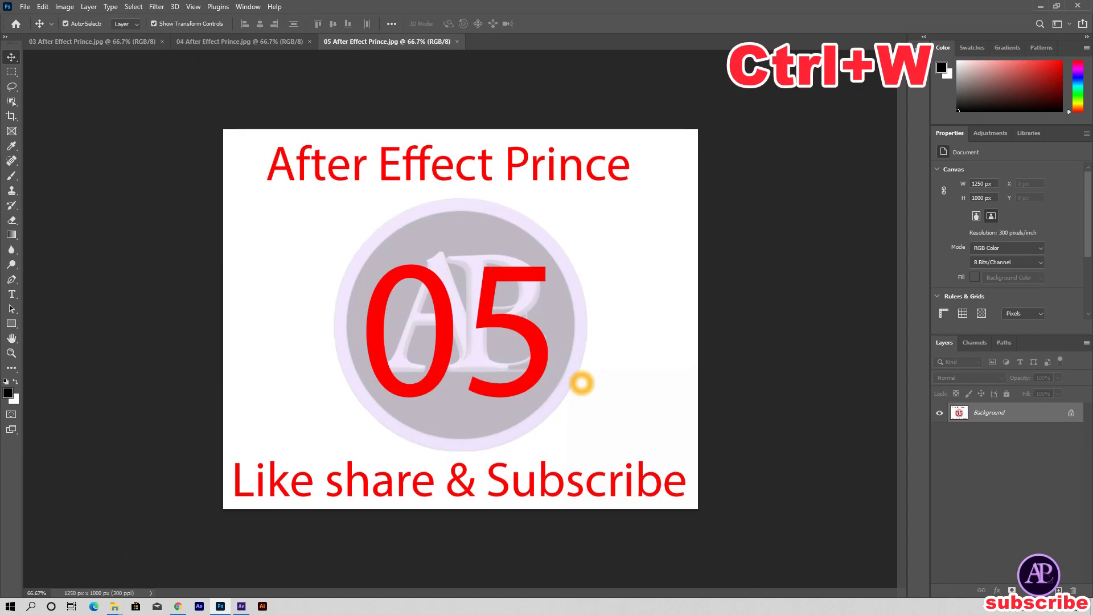
Switch to After Effects and view the Final Comp 1080p 29.97 composition at about 5 seconds.
click(145, 43)
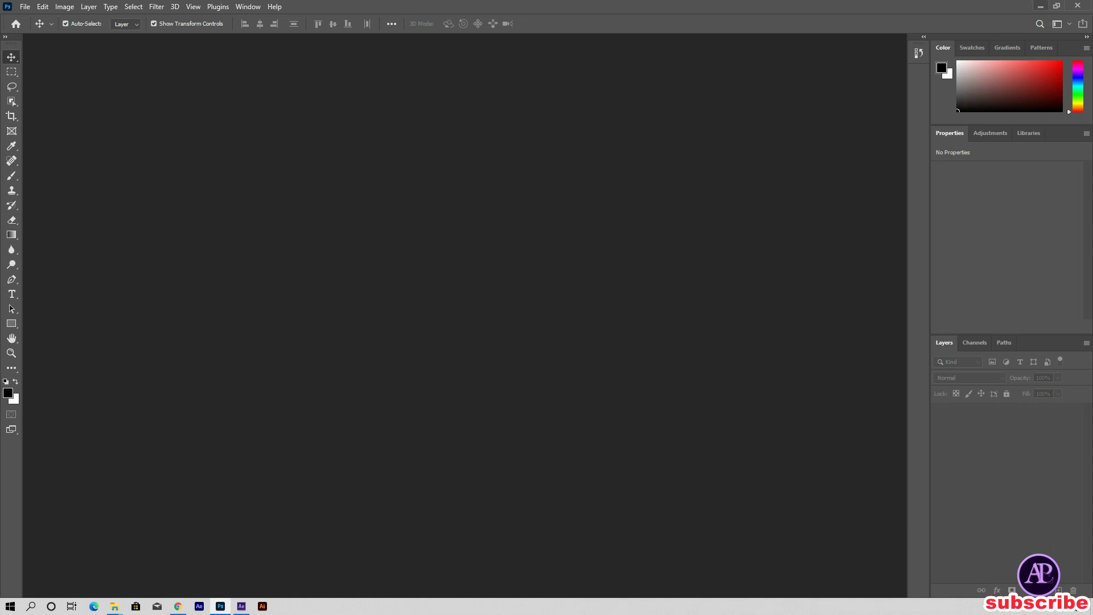
click(1040, 5)
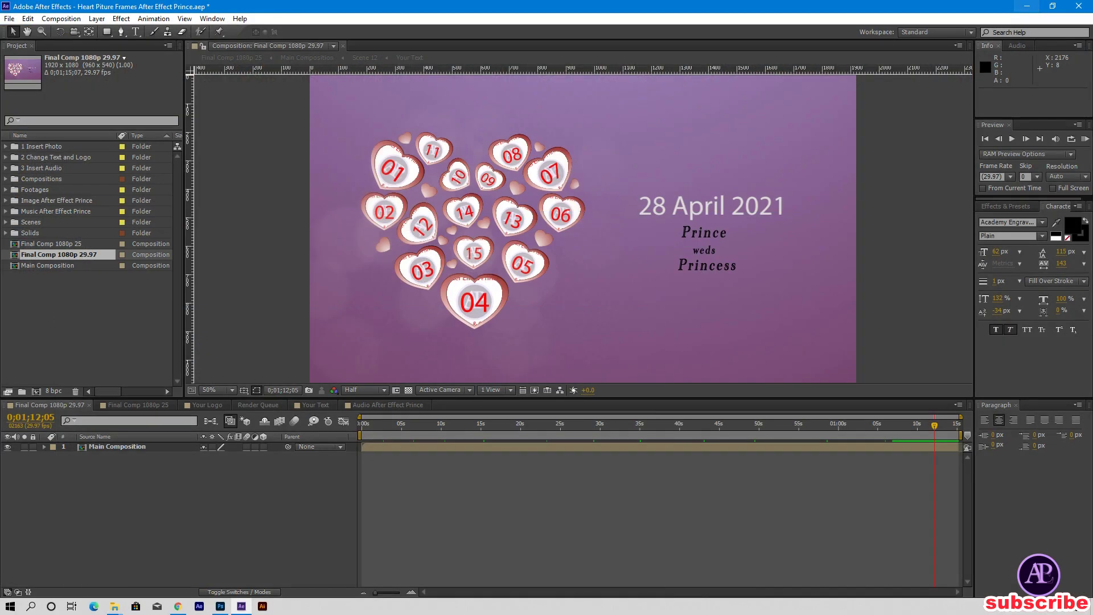
click(407, 425)
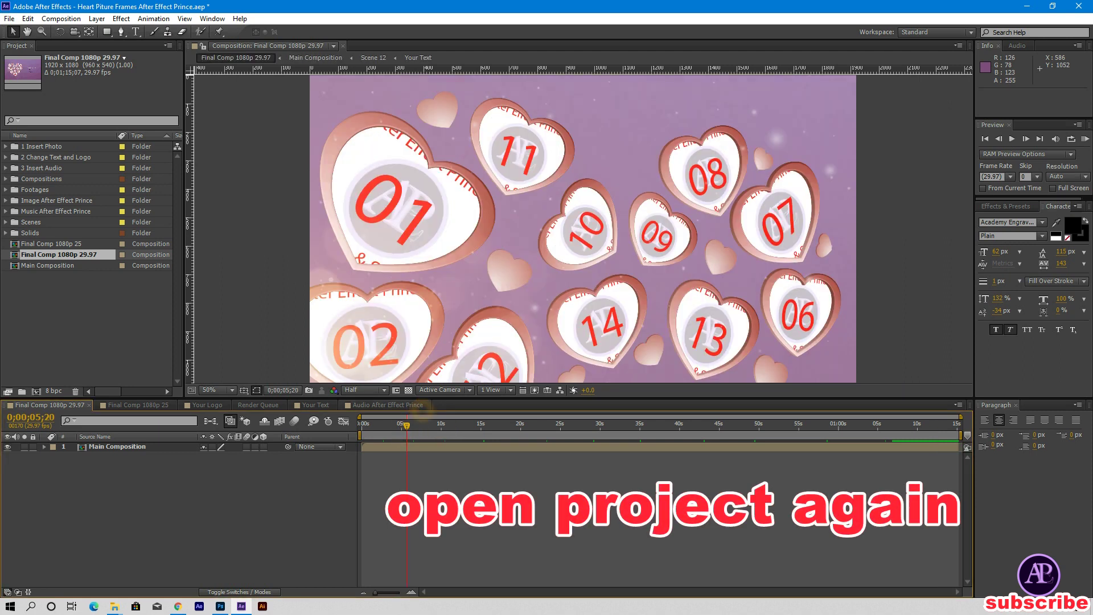
Reopen the Heart Piture Frames After Effect Prince project without saving the current changes.
click(9, 19)
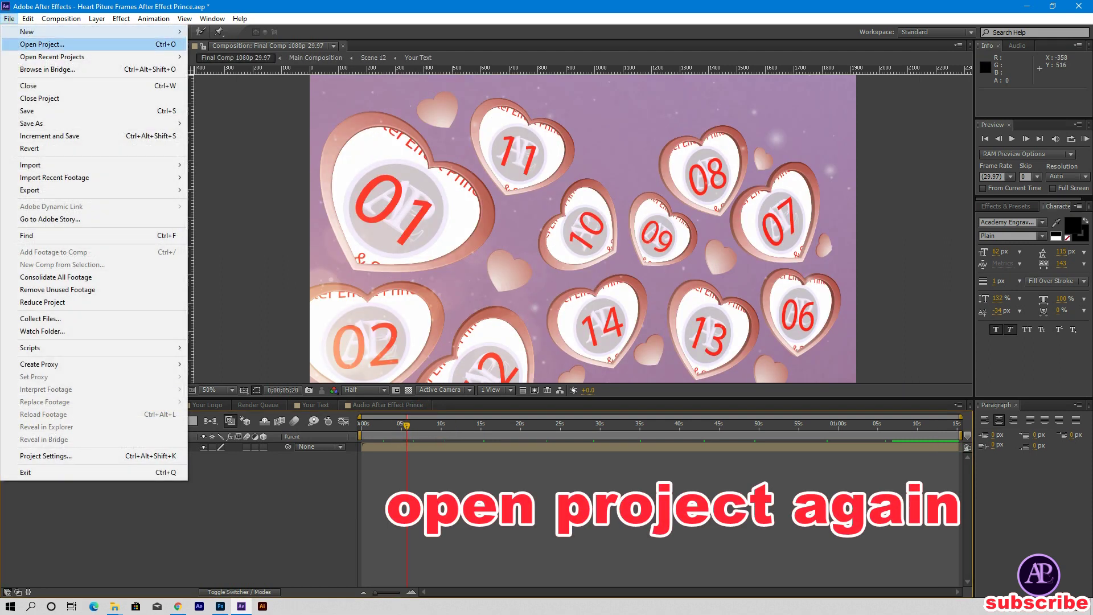
click(34, 42)
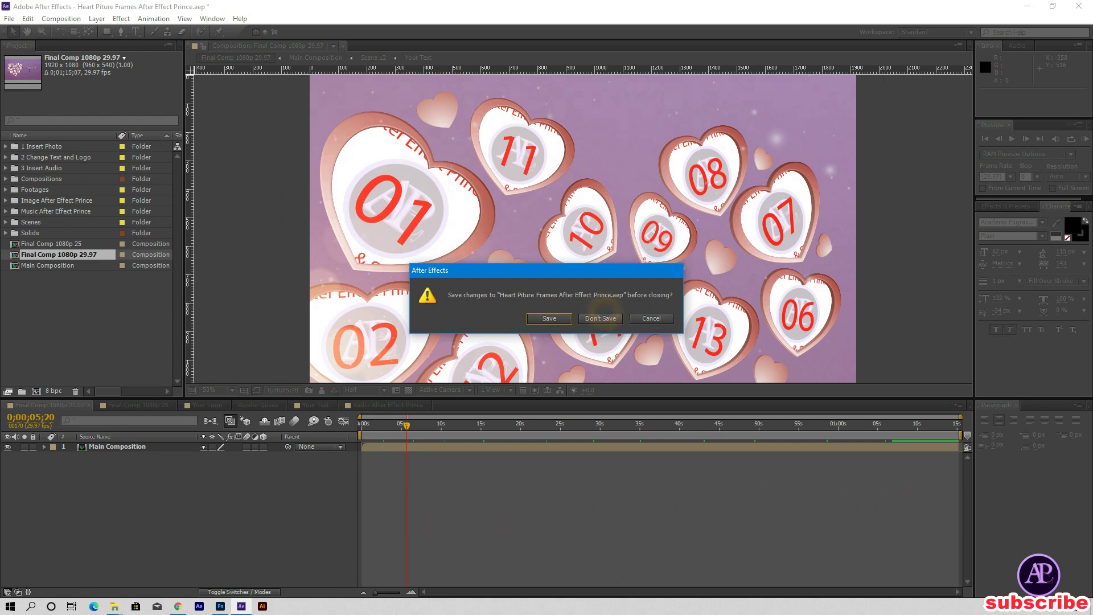
click(600, 318)
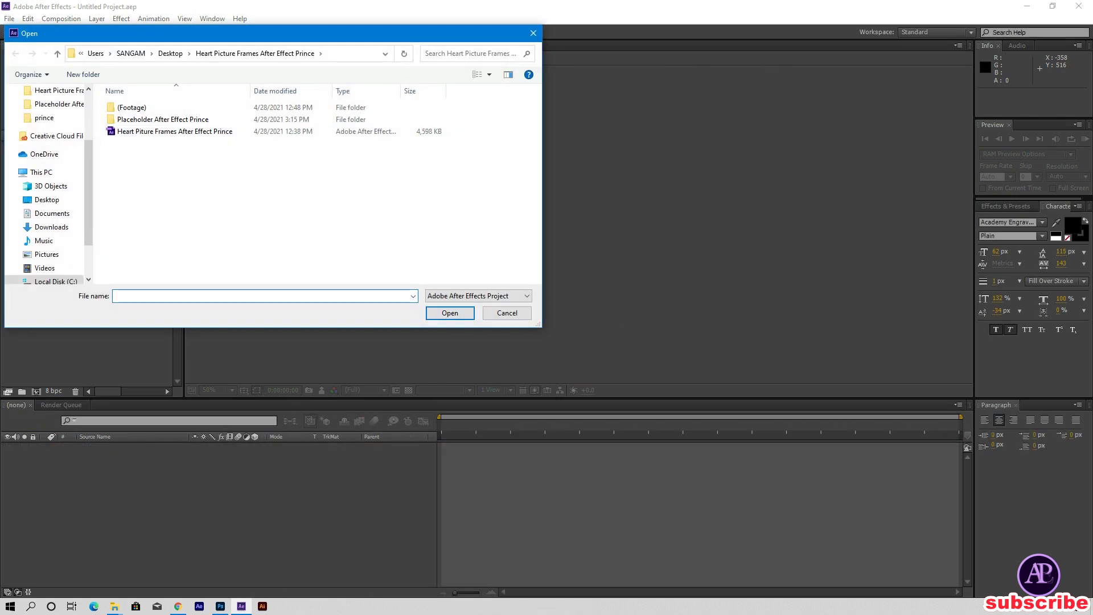
click(128, 131)
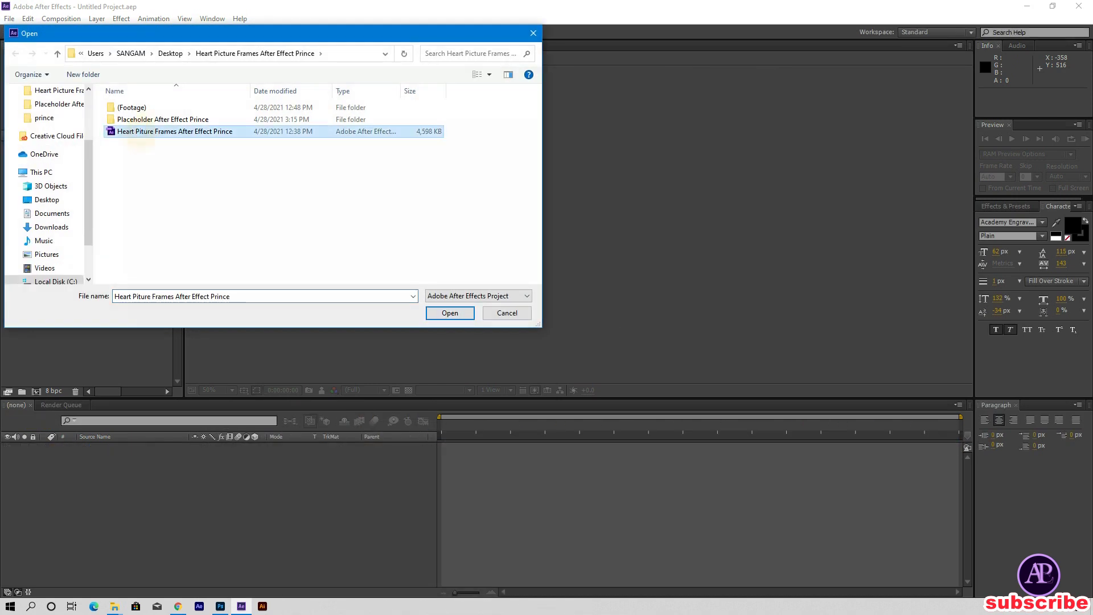
click(450, 312)
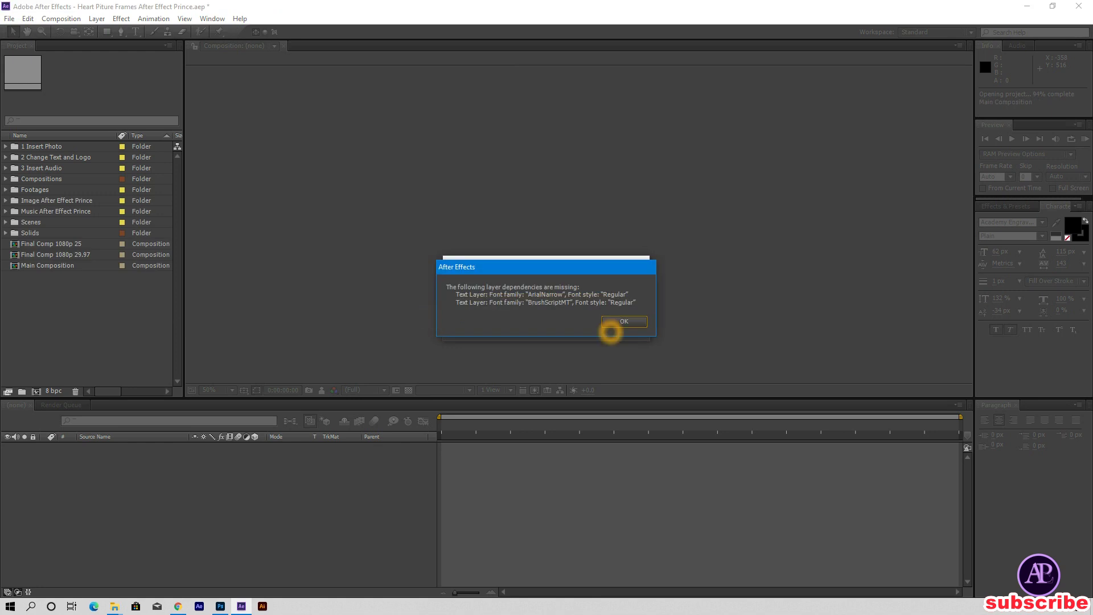
click(625, 327)
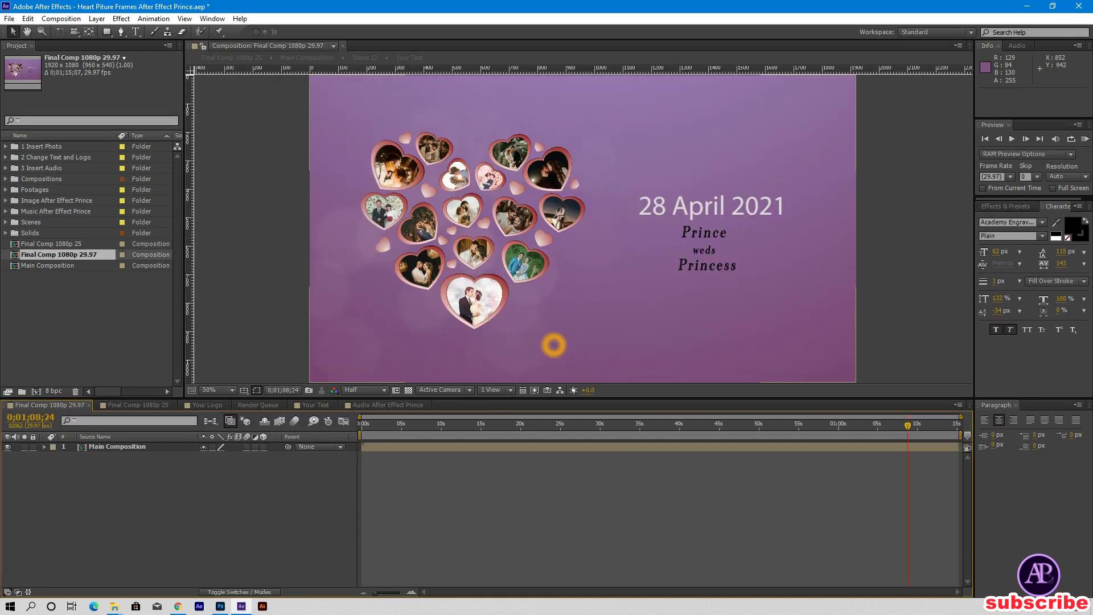
Examine the photos in the heart frames at several times across the Final Comp 1080p 29.97 timeline.
click(381, 426)
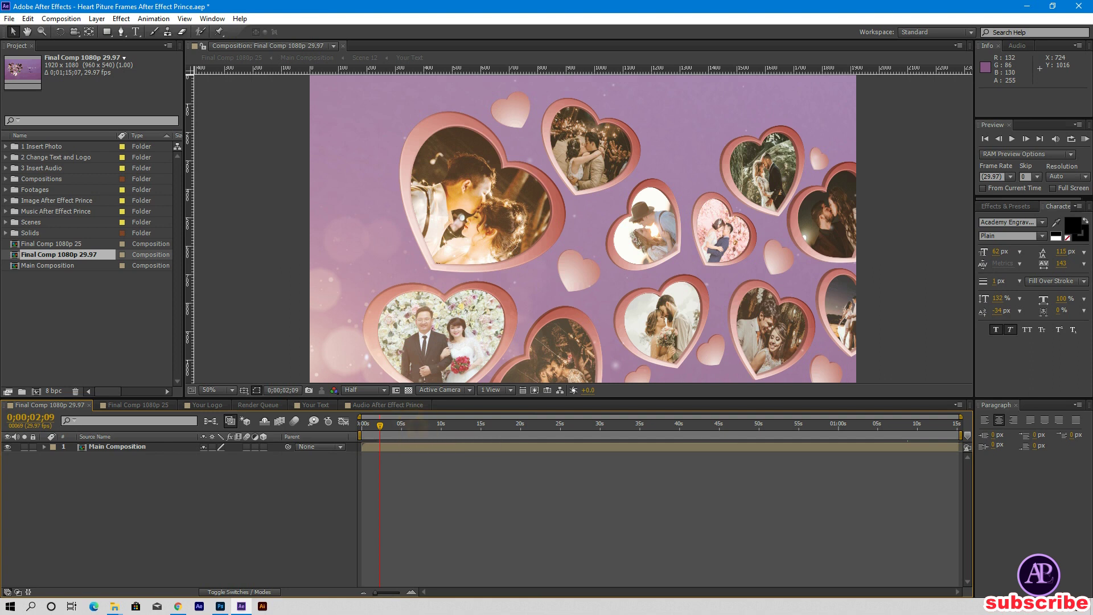
click(461, 426)
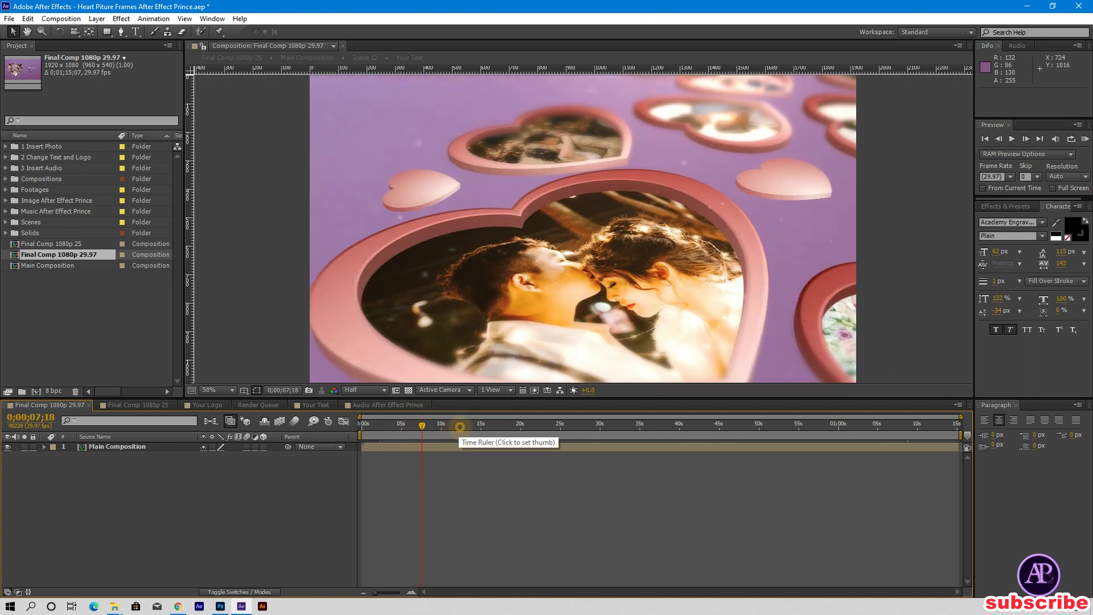
click(540, 425)
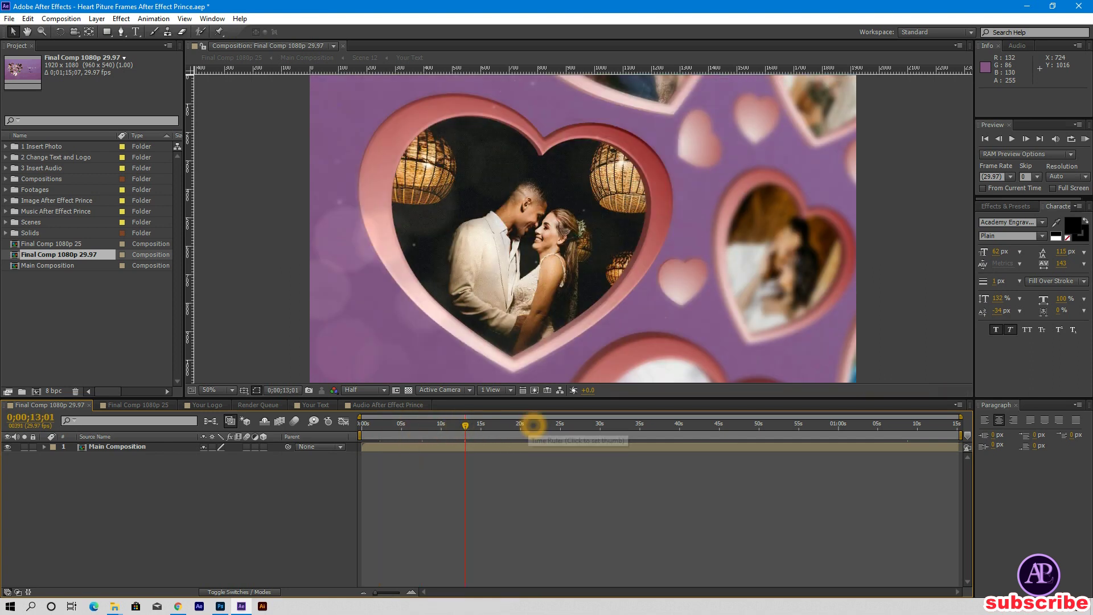
click(589, 426)
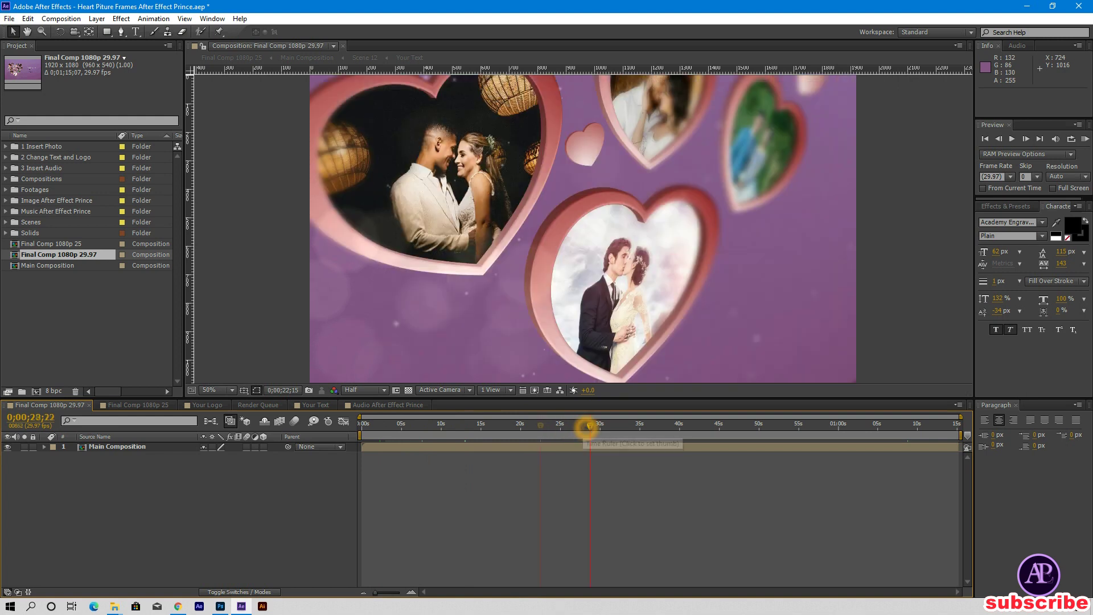
click(657, 426)
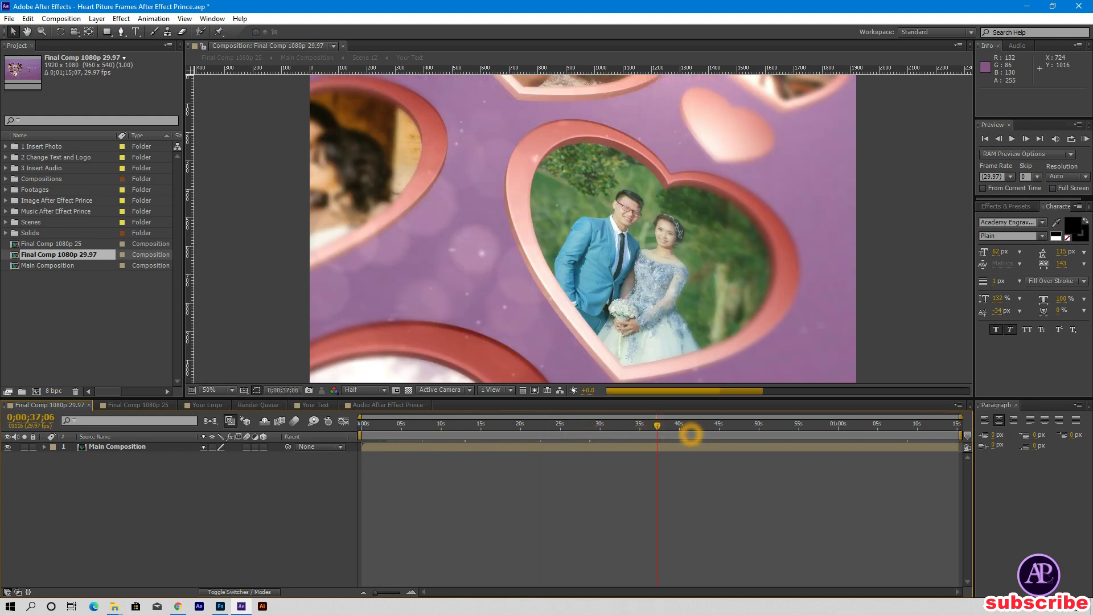
click(710, 425)
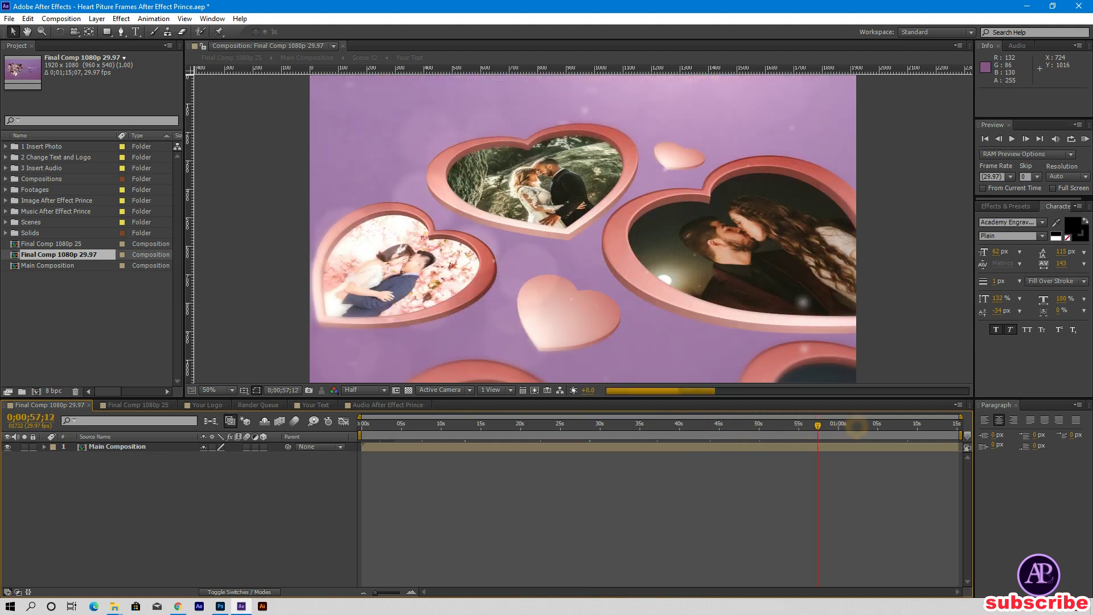
click(888, 426)
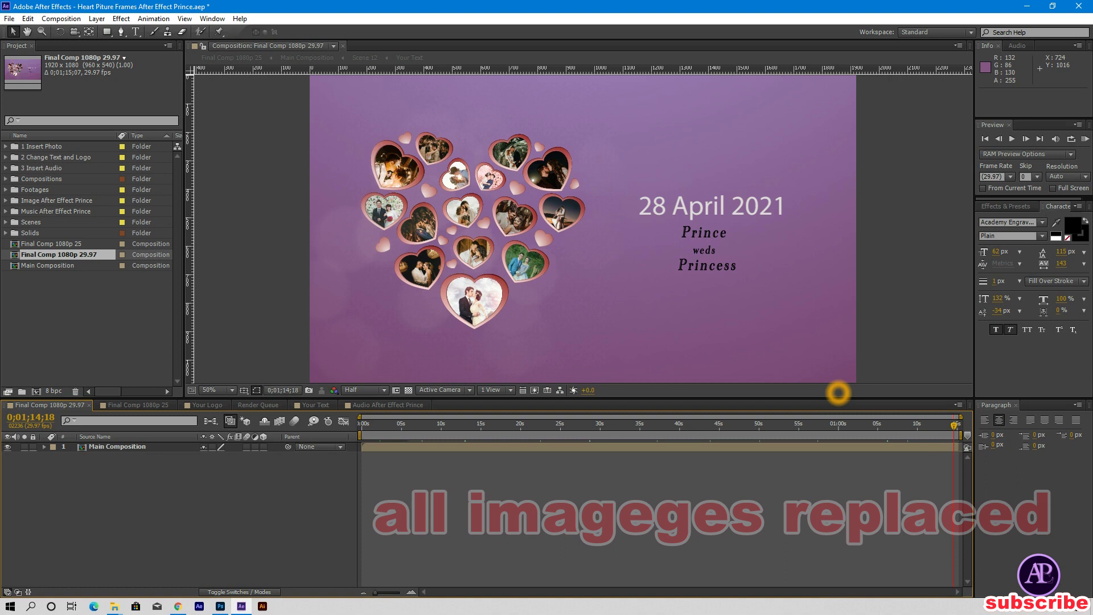
click(510, 361)
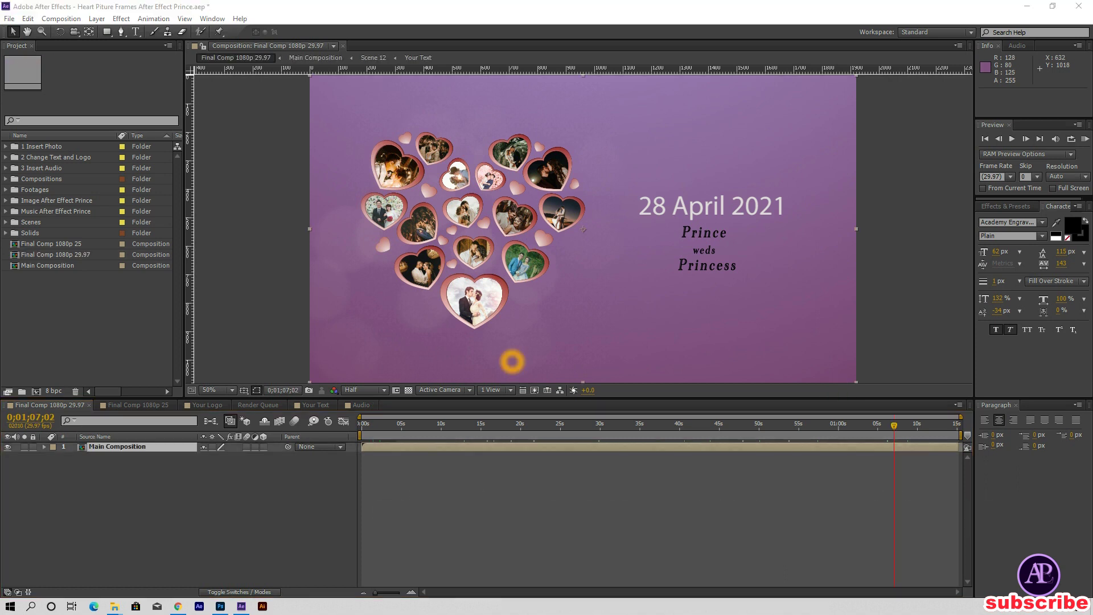
Retype the first line of the text in the Your Logo composition as "Prince".
click(128, 408)
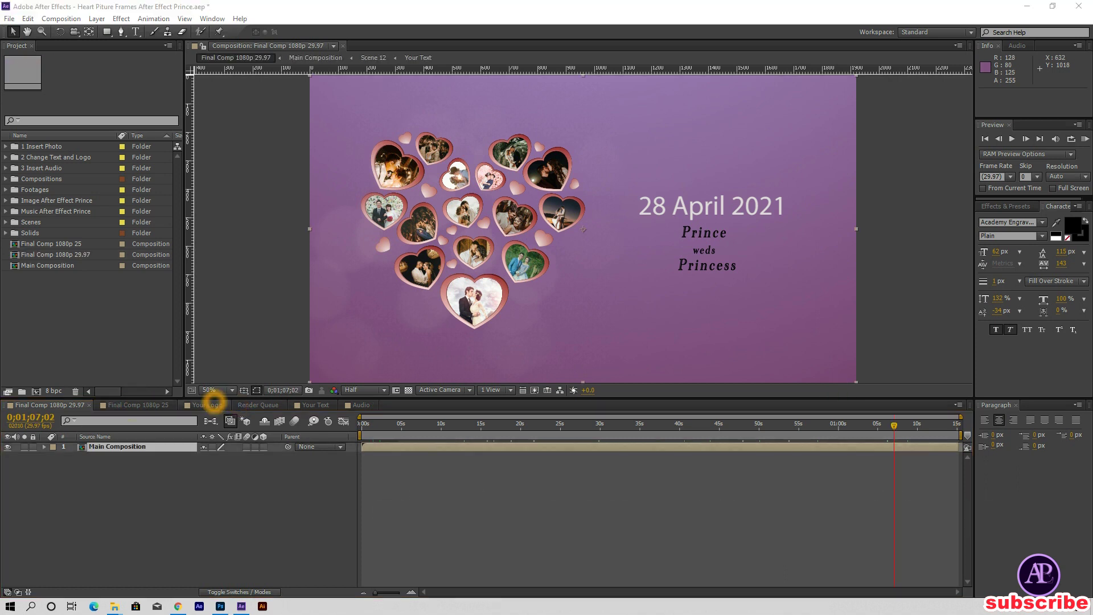
click(208, 405)
click(536, 425)
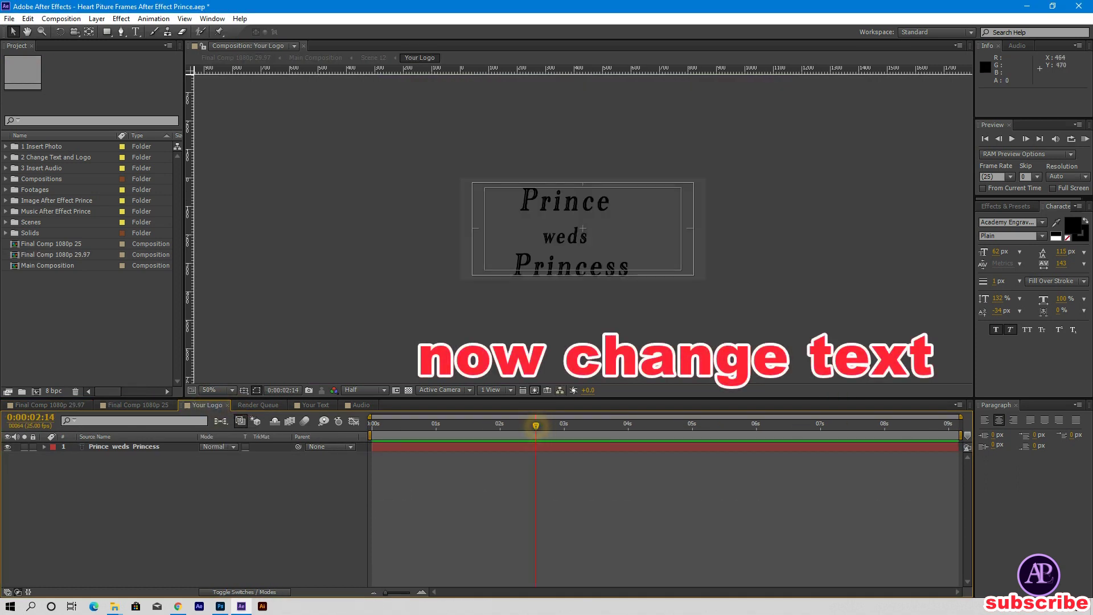
double_click(587, 213)
double_click(587, 205)
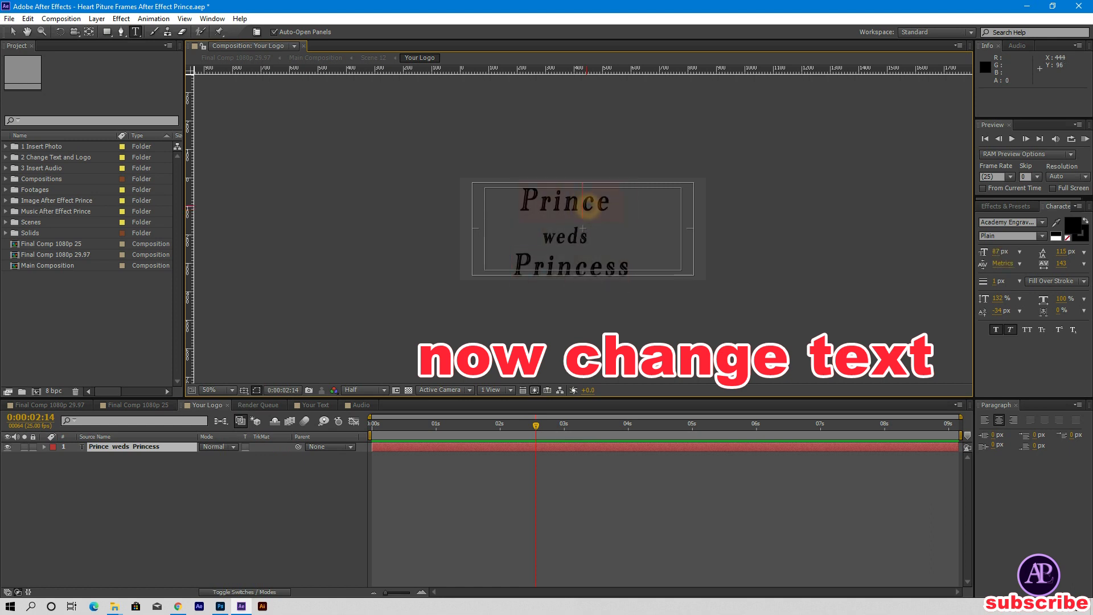
text(P)
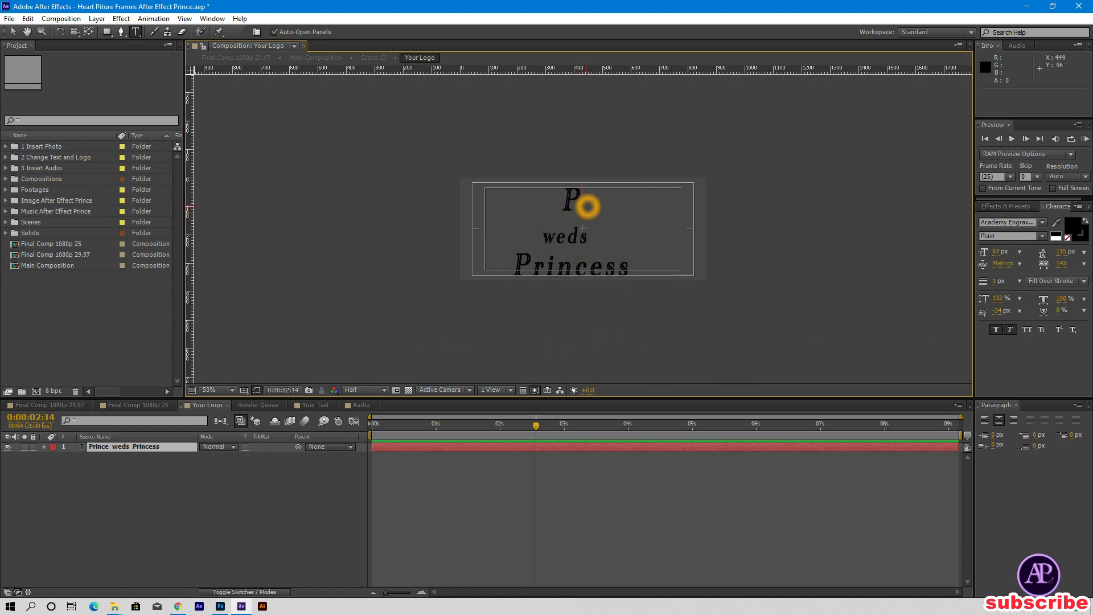
text(rince)
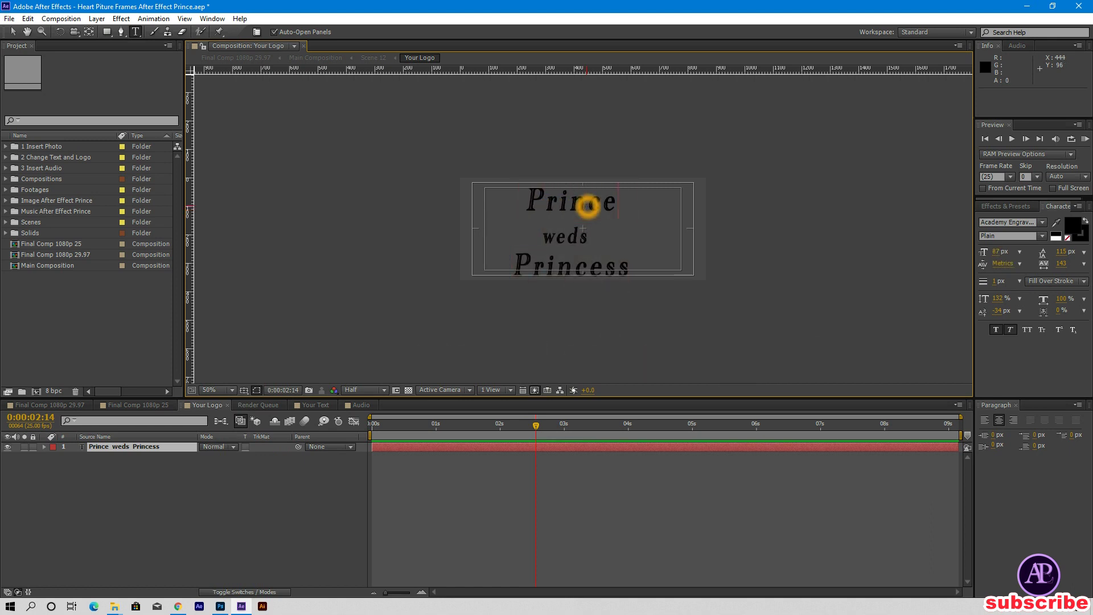
Highlight all three lines of the Your Logo text, and bring up the Render Queue.
triple_click(639, 269)
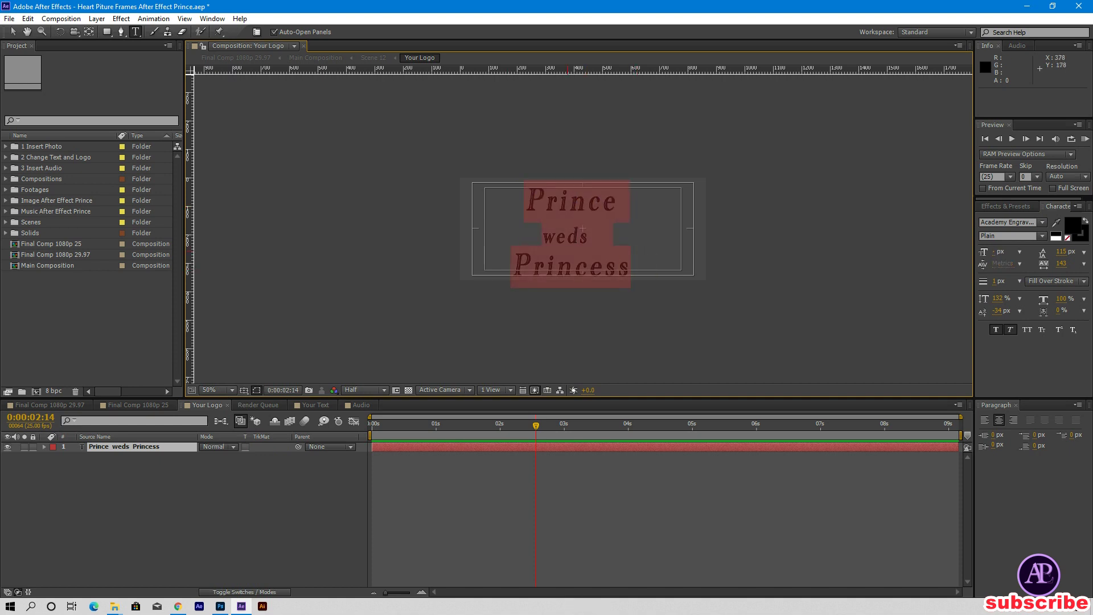
click(570, 200)
key(shift+period)
key(shift+period)
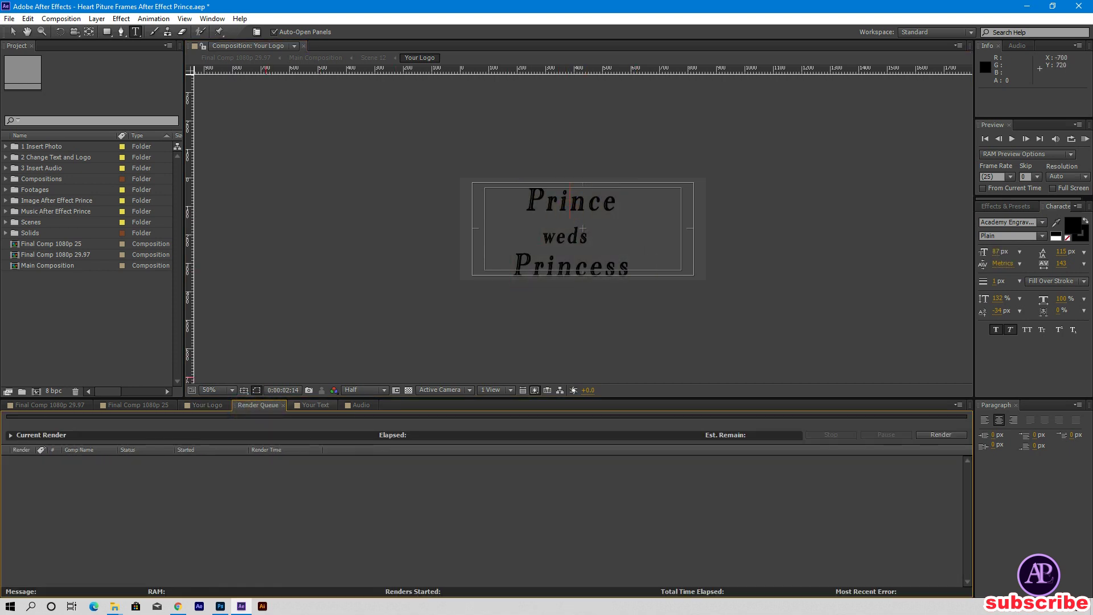
Change the day of the date in the Your Text composition to 29.
triple_click(583, 227)
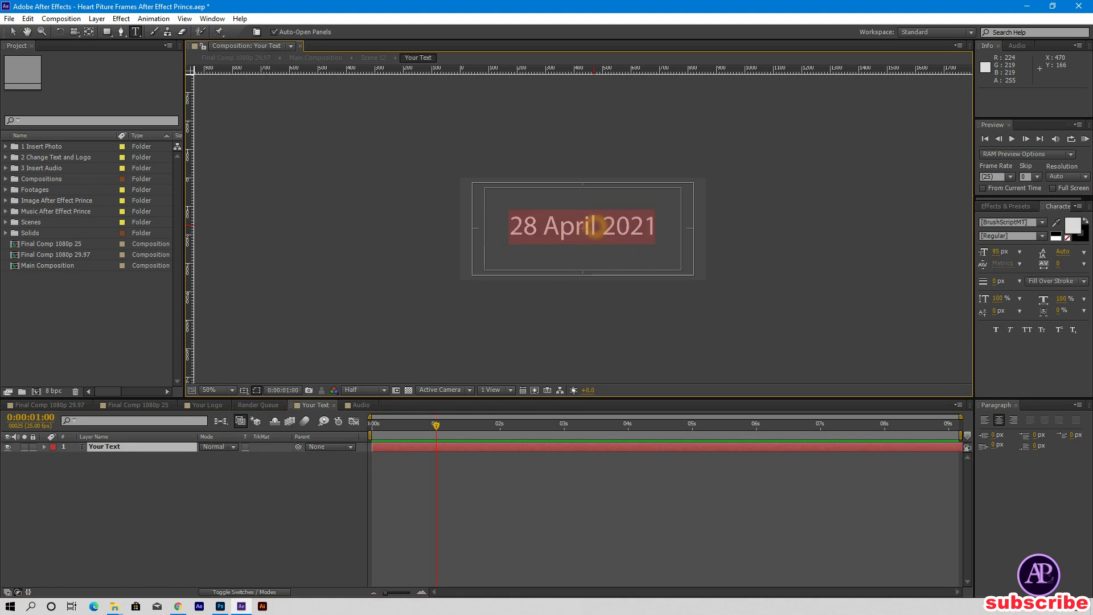
drag(539, 228, 500, 237)
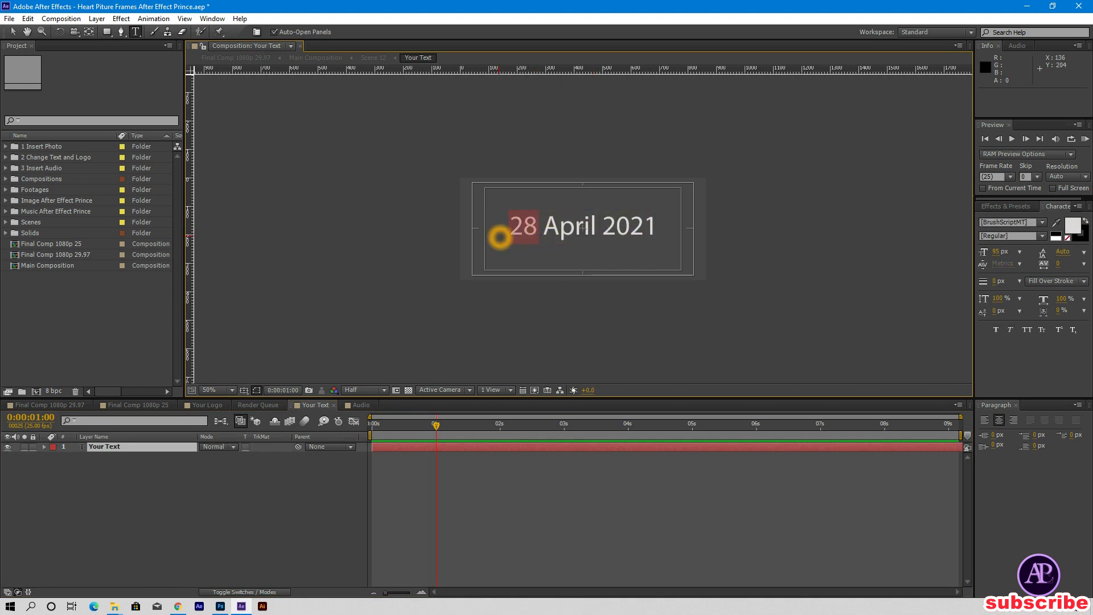
text(29)
Import the bensound-littleidea (1) music from the prince folder on Local Disk (E:) and add it to the Audio composition's timeline.
click(361, 405)
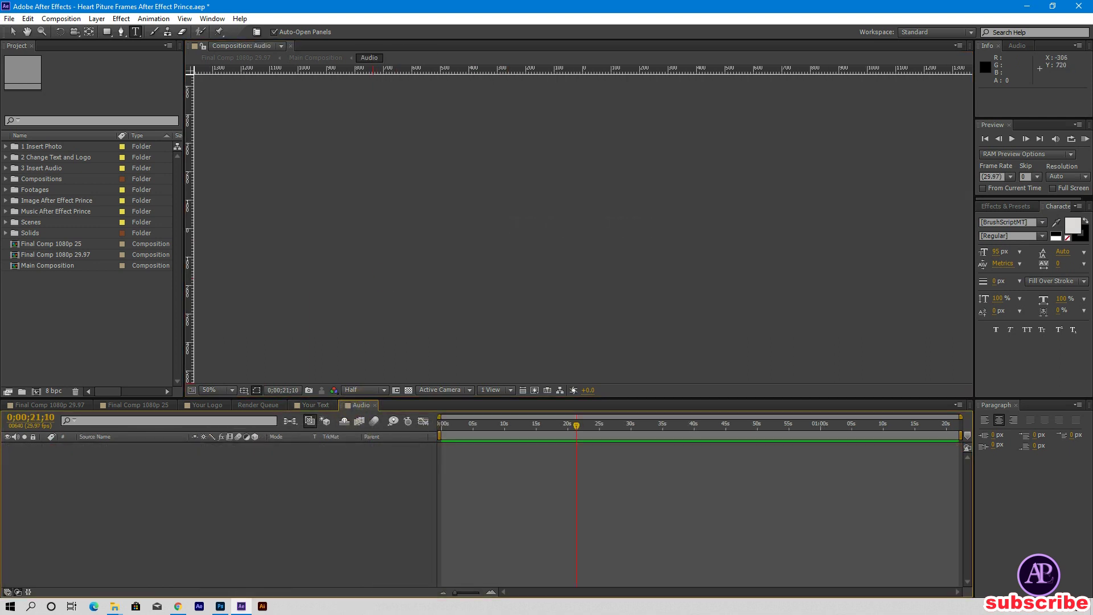
drag(476, 423, 499, 423)
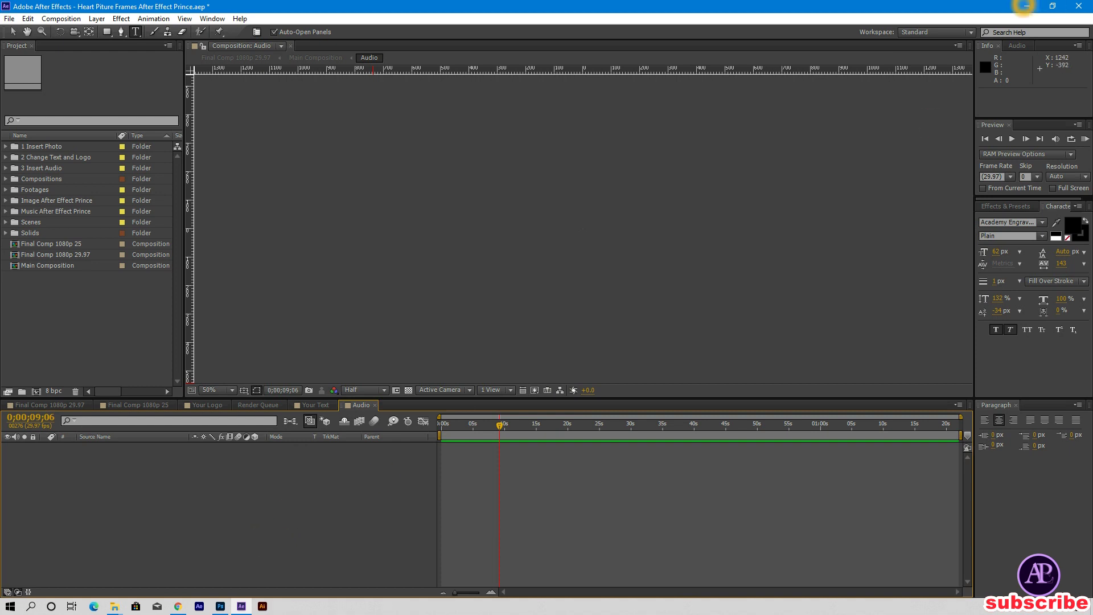
click(1025, 6)
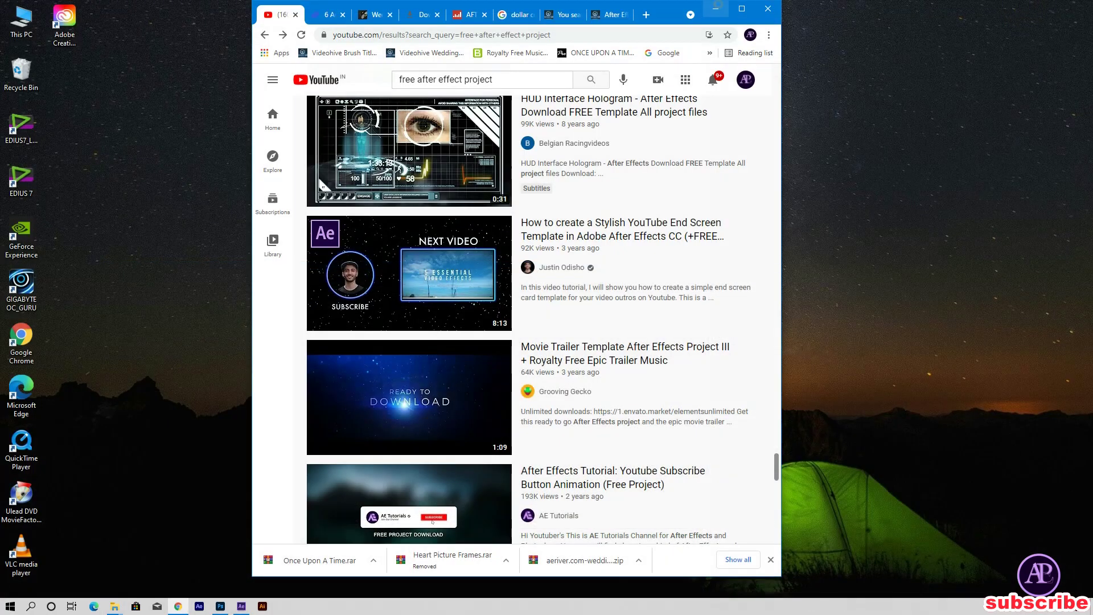
click(716, 7)
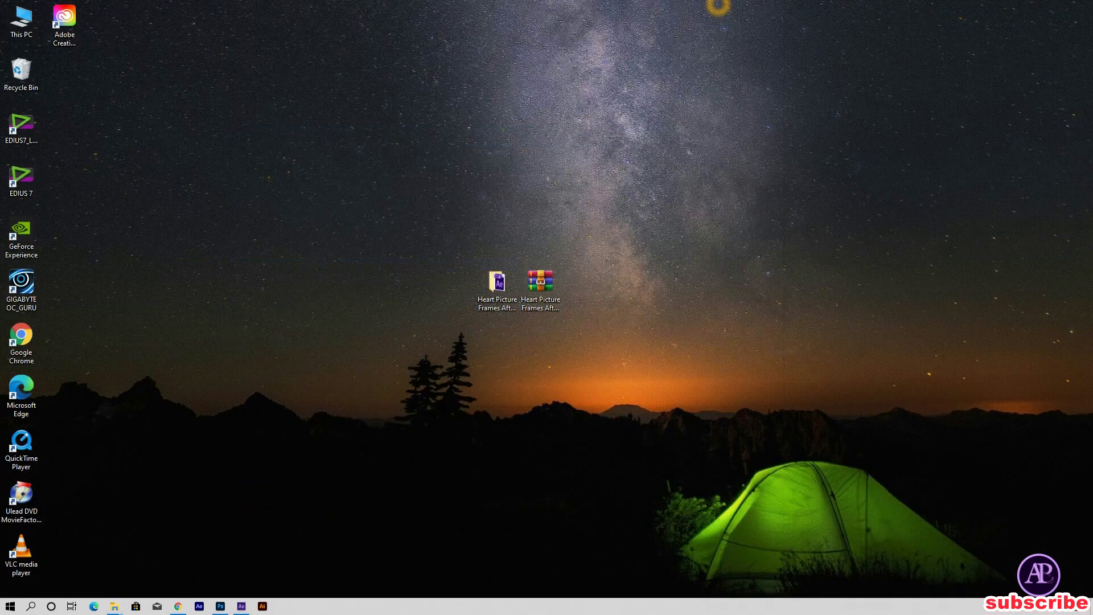
double_click(30, 23)
double_click(464, 171)
double_click(874, 86)
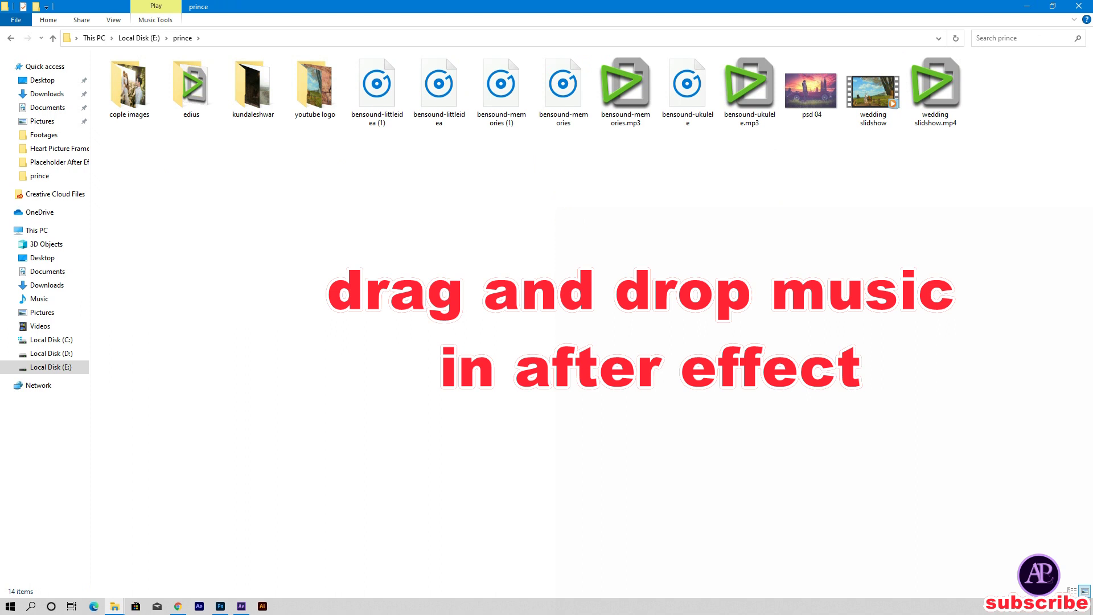
drag(377, 85, 85, 343)
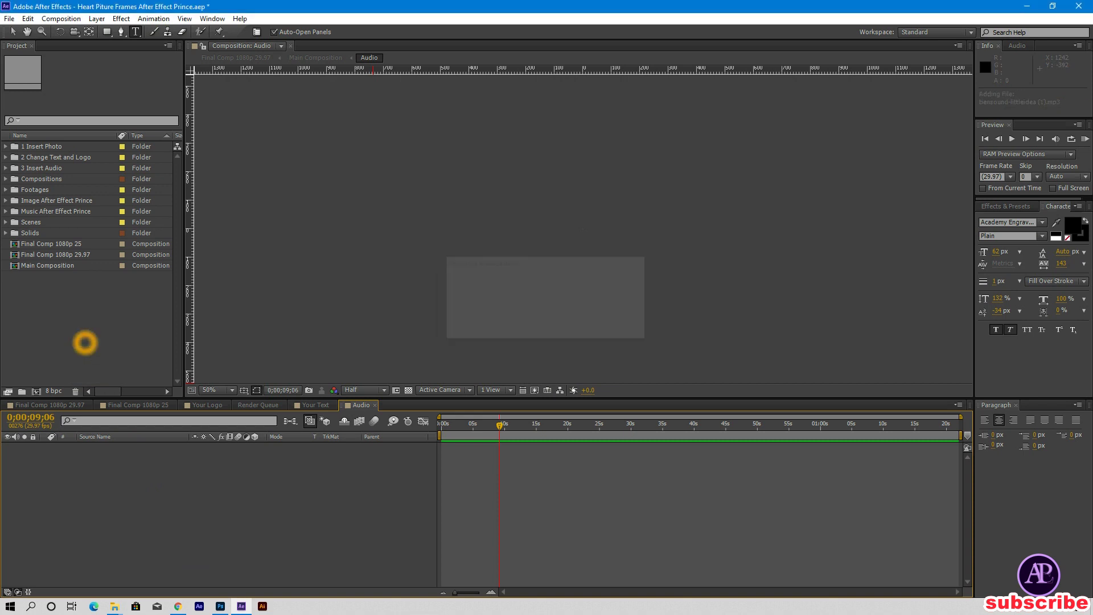
drag(83, 283, 134, 501)
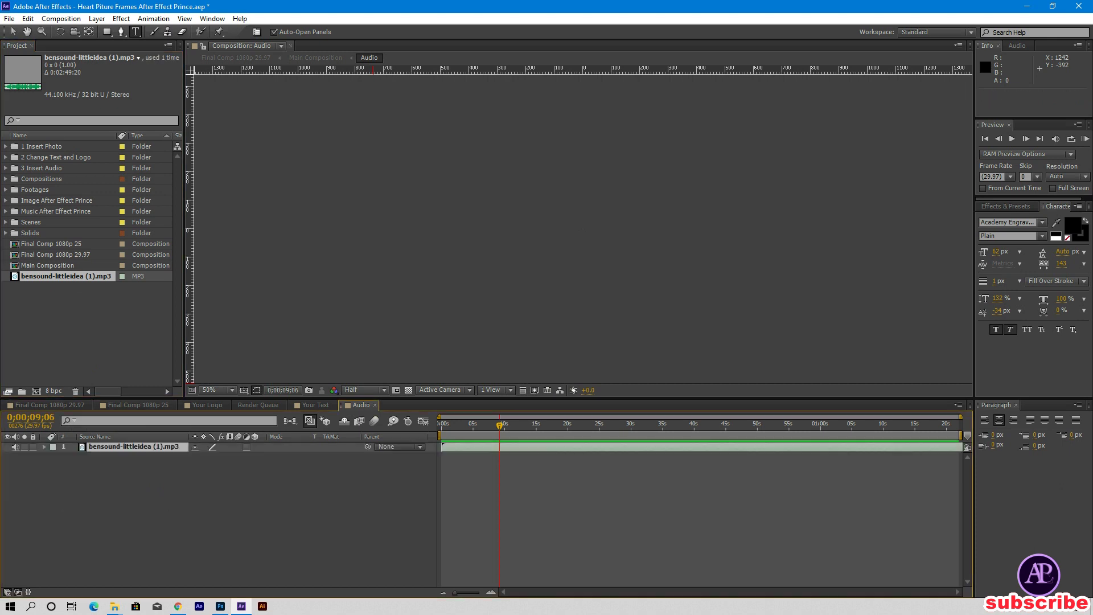
Examine the heart frames at several times across the Final Comp 1080p 25 timeline.
click(134, 405)
click(392, 419)
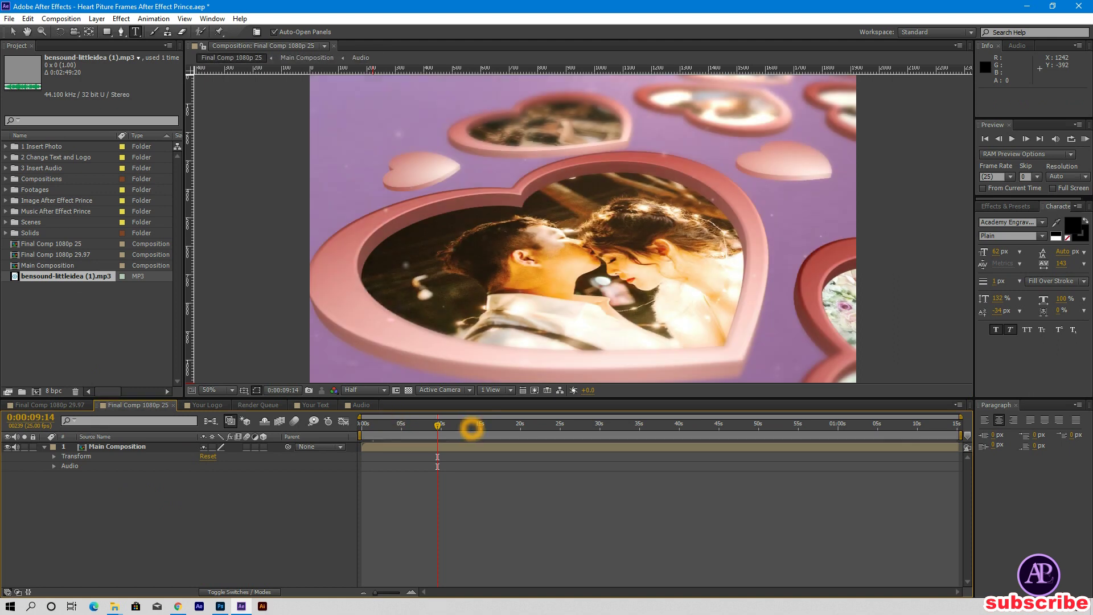
click(489, 425)
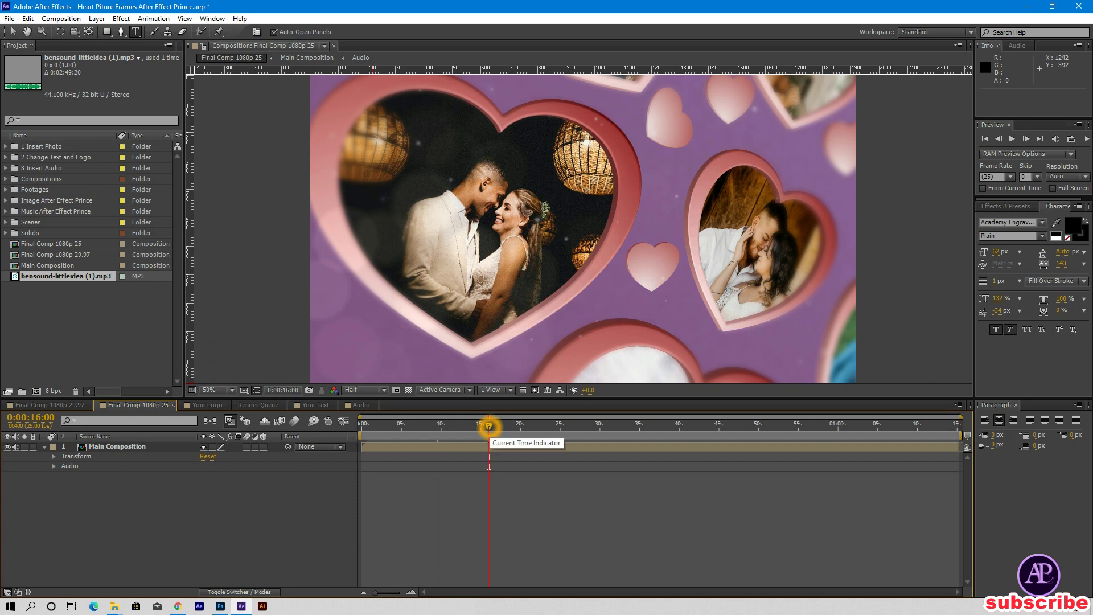
click(398, 424)
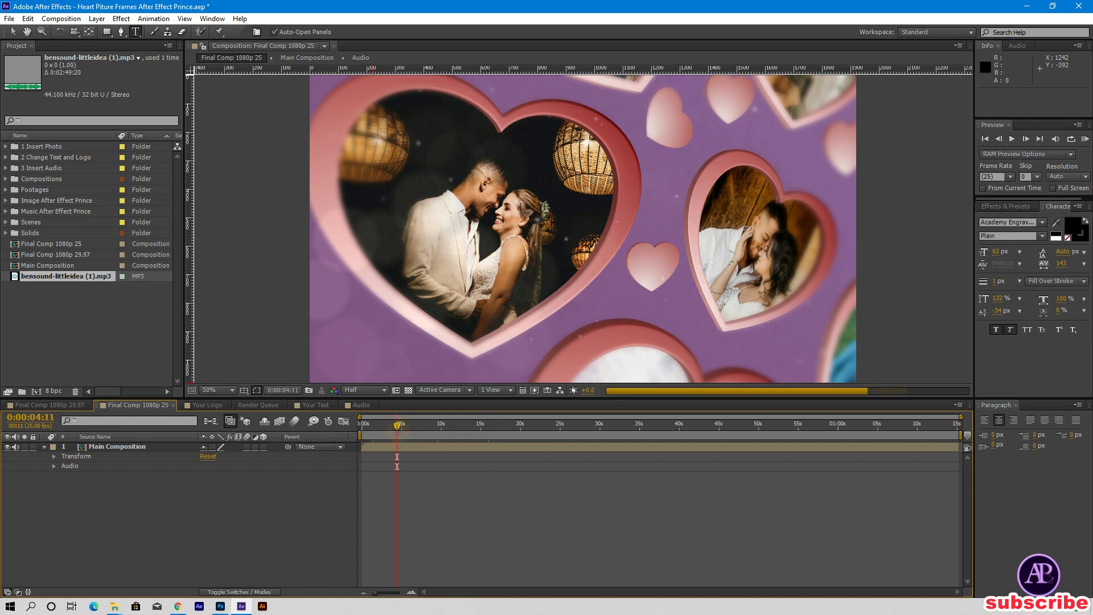
click(397, 428)
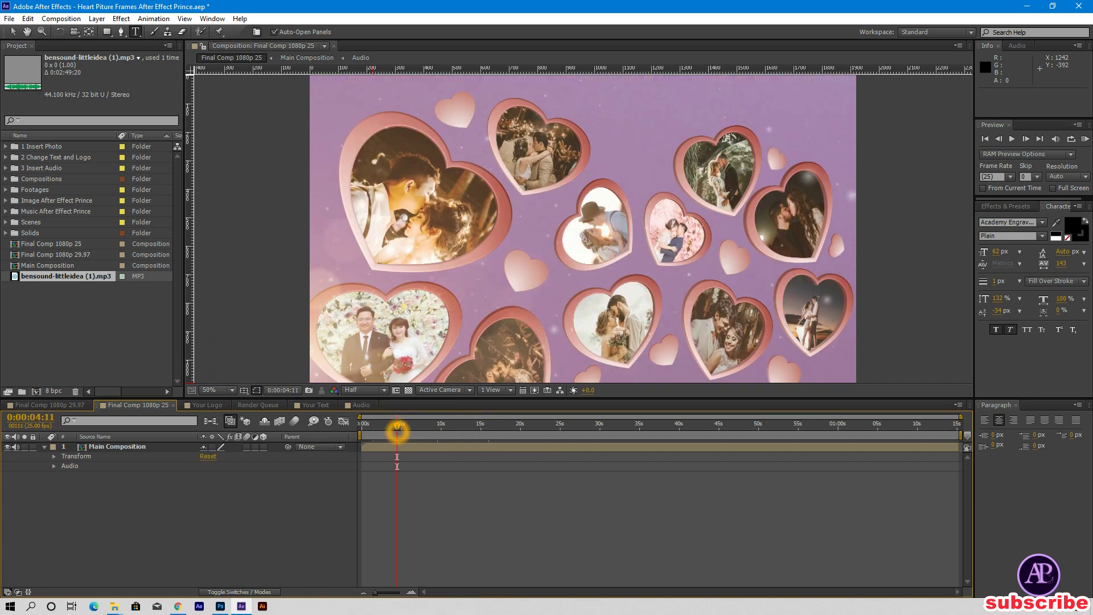
Add the Final Comp 1080p 25 composition to the Render Queue for export.
click(9, 18)
mouse_move(34, 190)
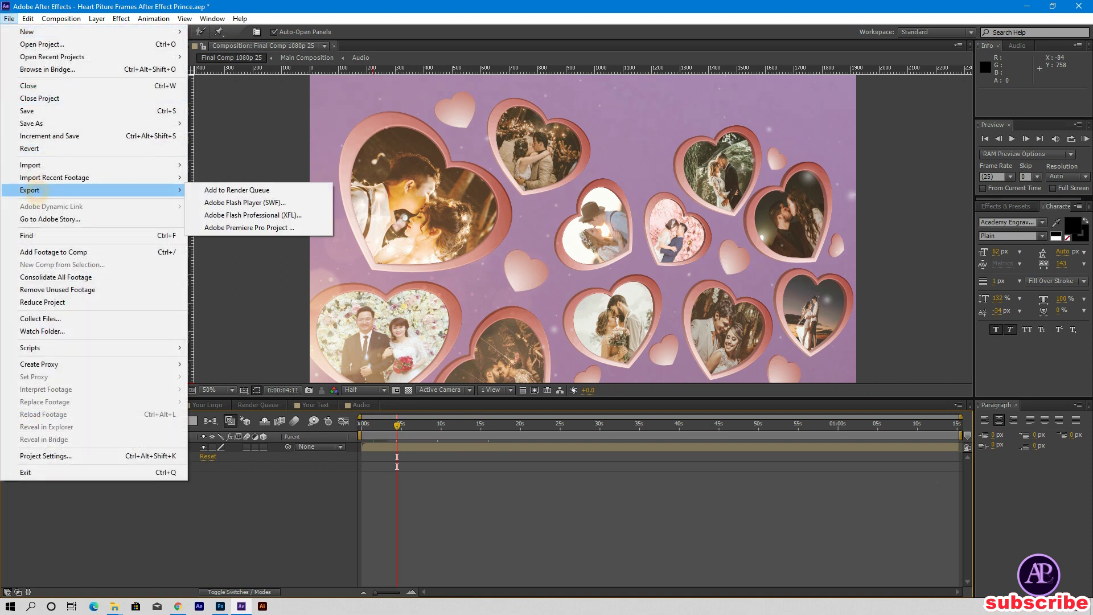
click(214, 191)
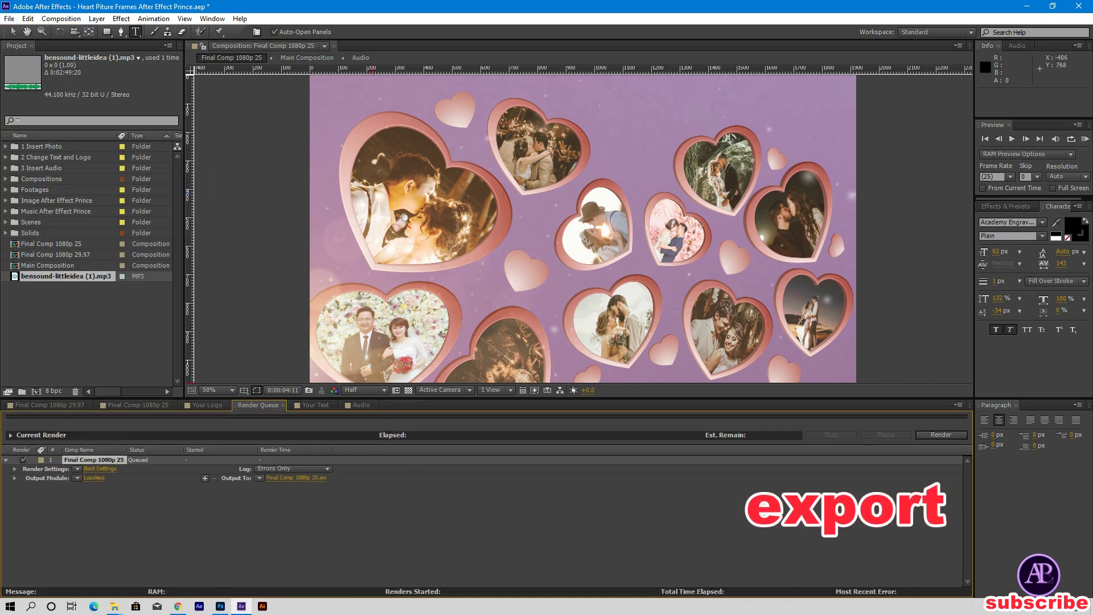
Set the queued composition's output module to H.264 format with audio output enabled.
click(94, 478)
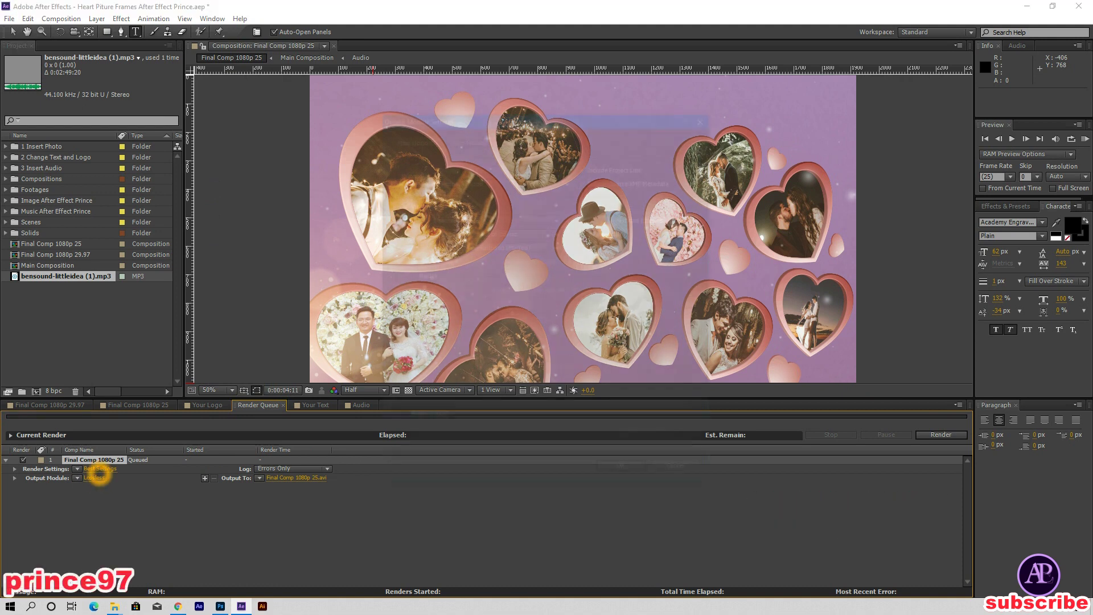
click(515, 165)
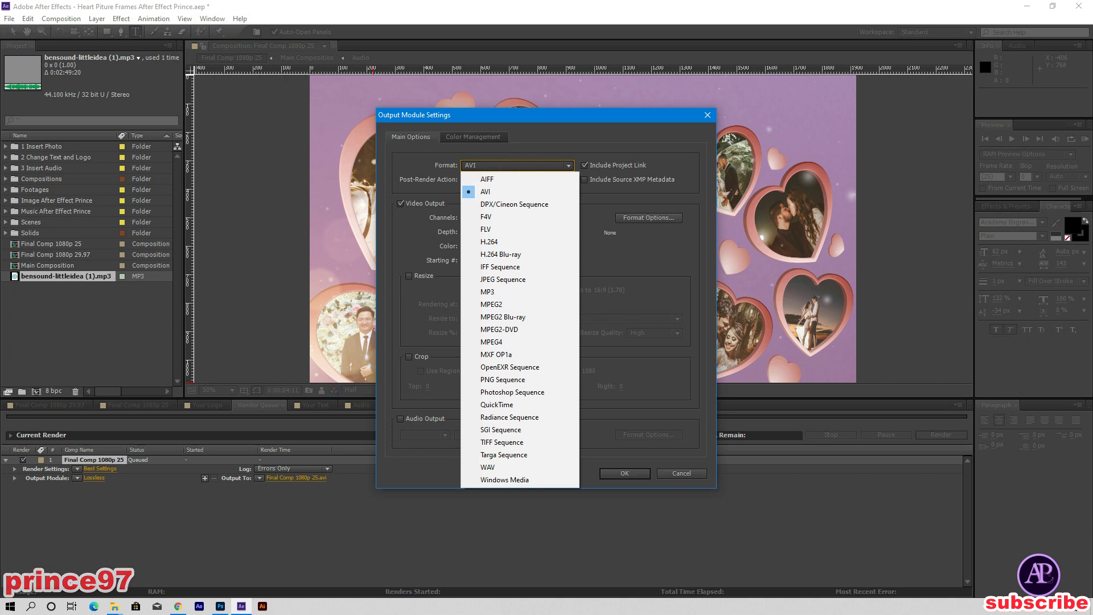
click(507, 243)
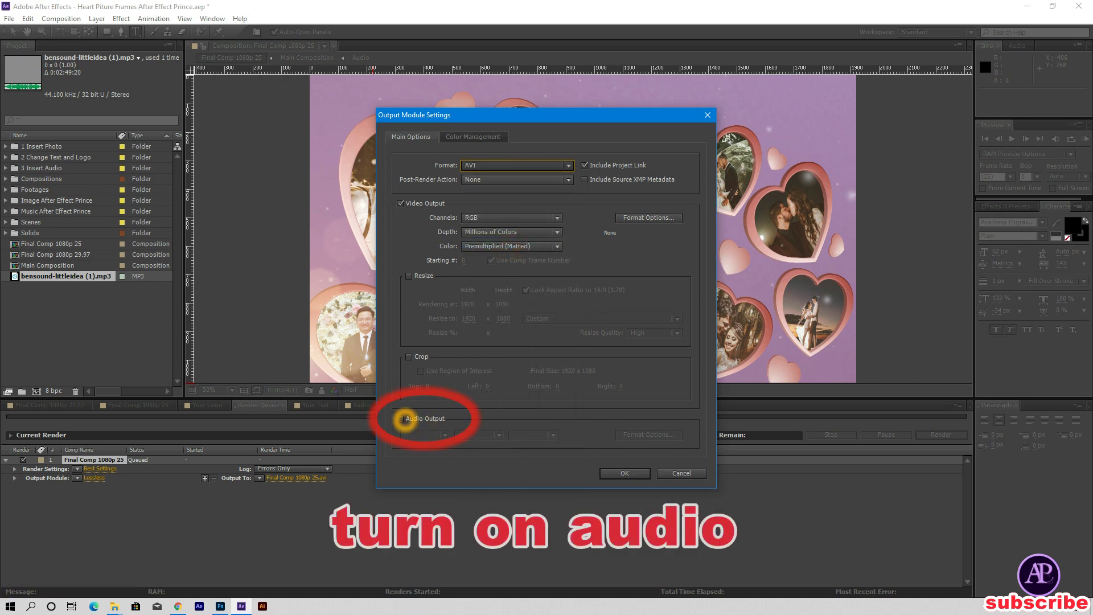
click(401, 419)
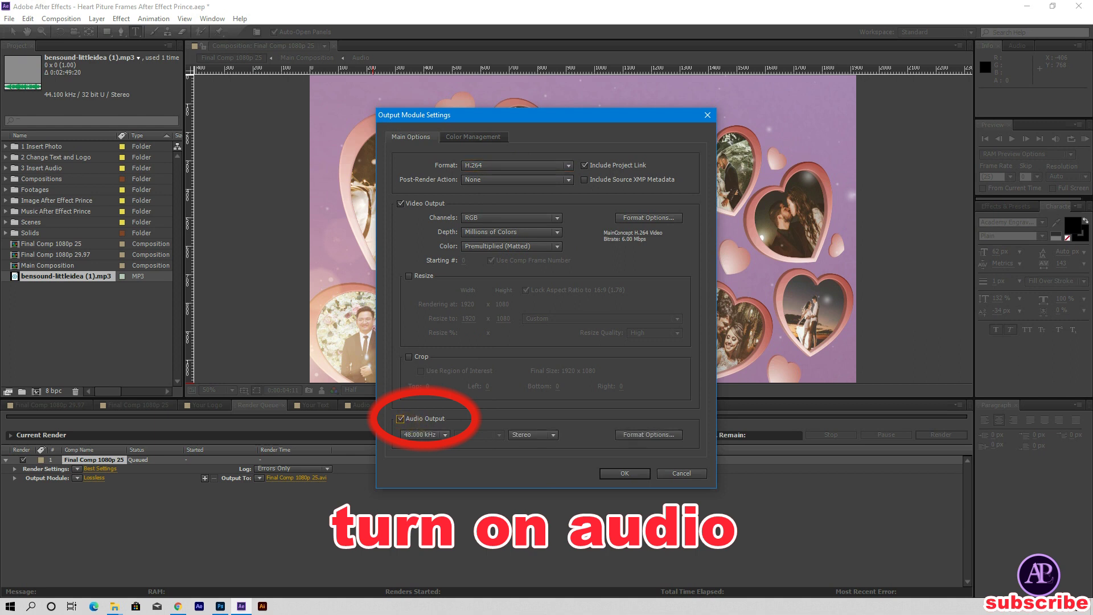
click(625, 473)
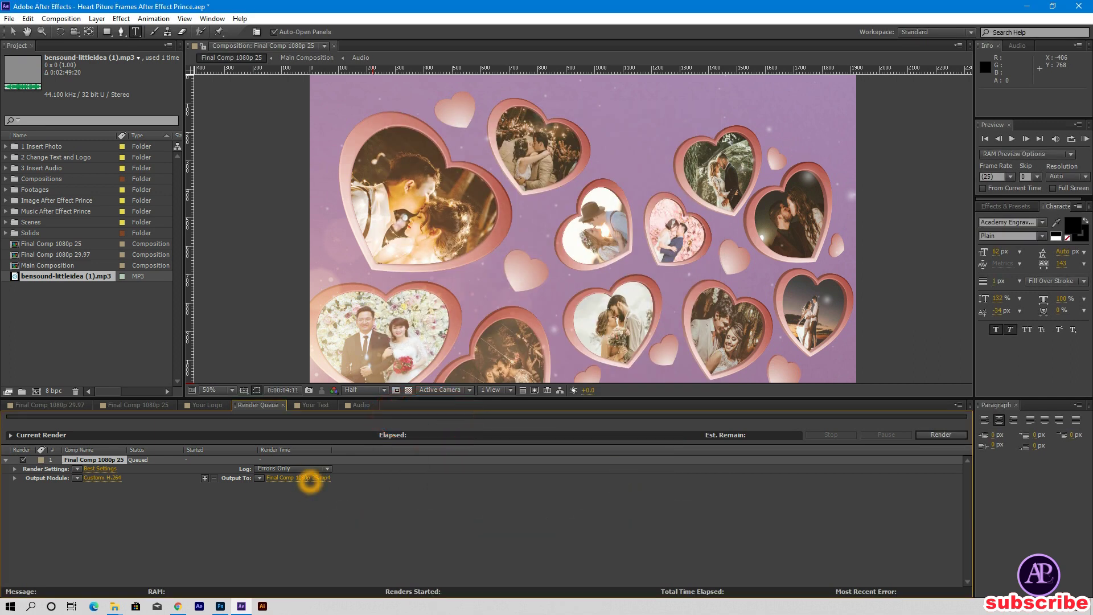
Name the output movie "heart photo fream" in the youtube logo folder, and start the render.
click(310, 478)
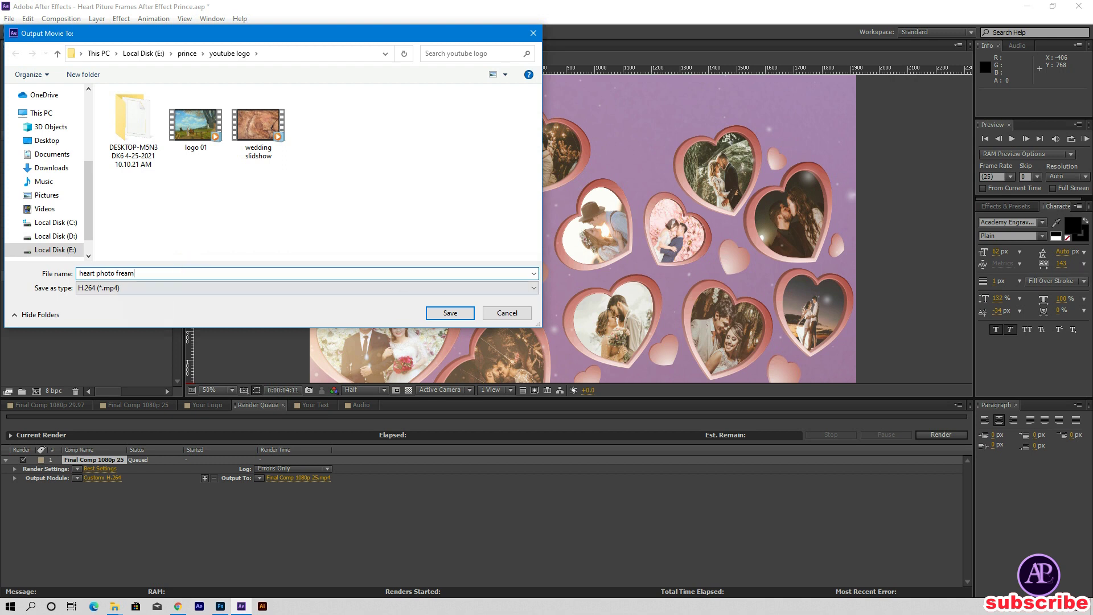
key(Return)
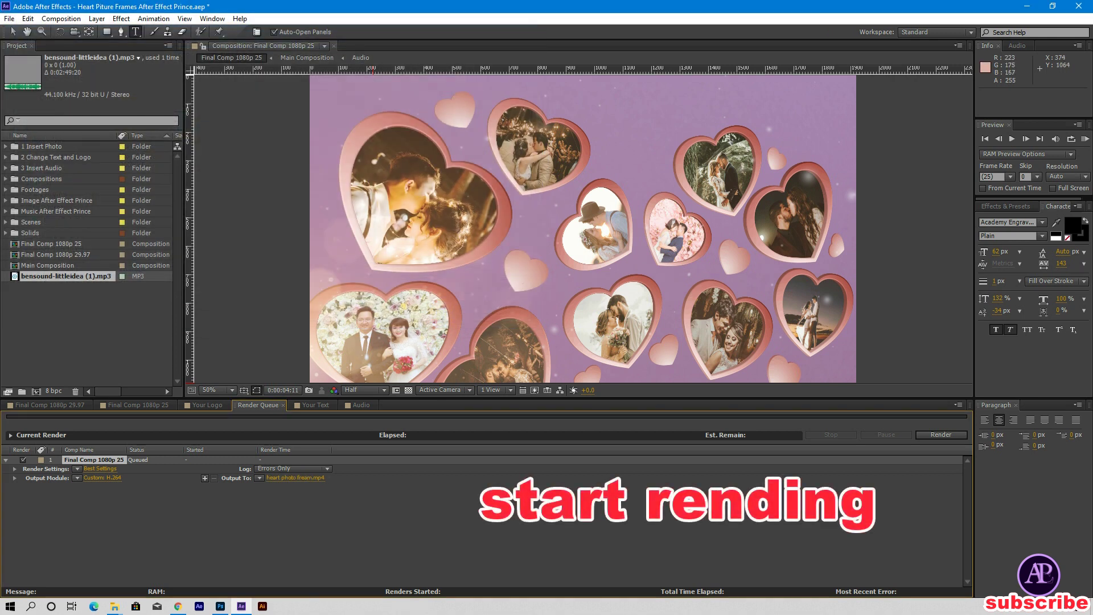
click(941, 435)
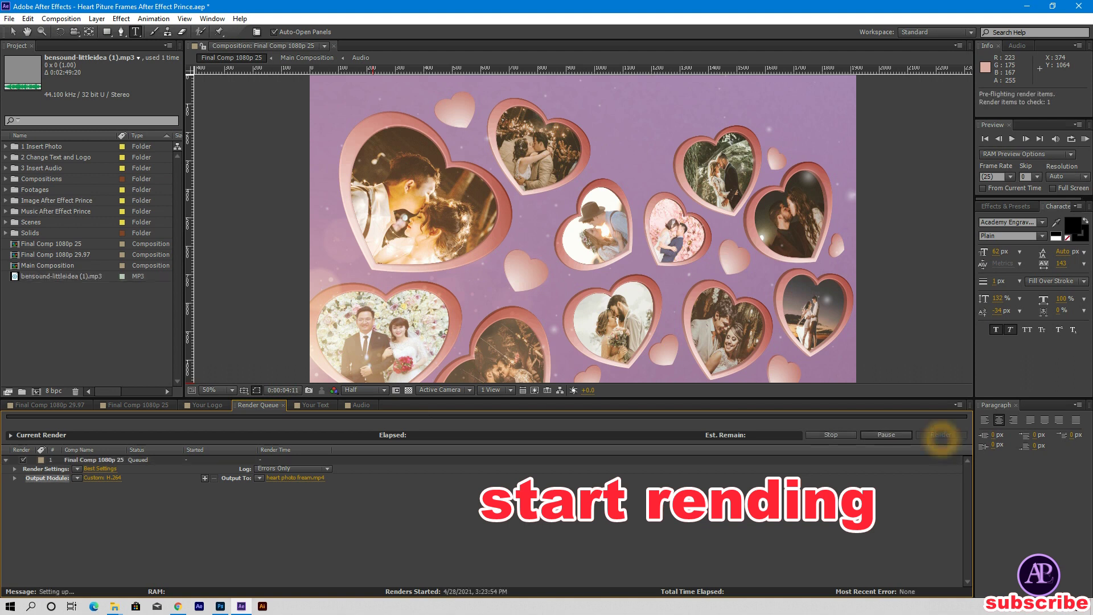